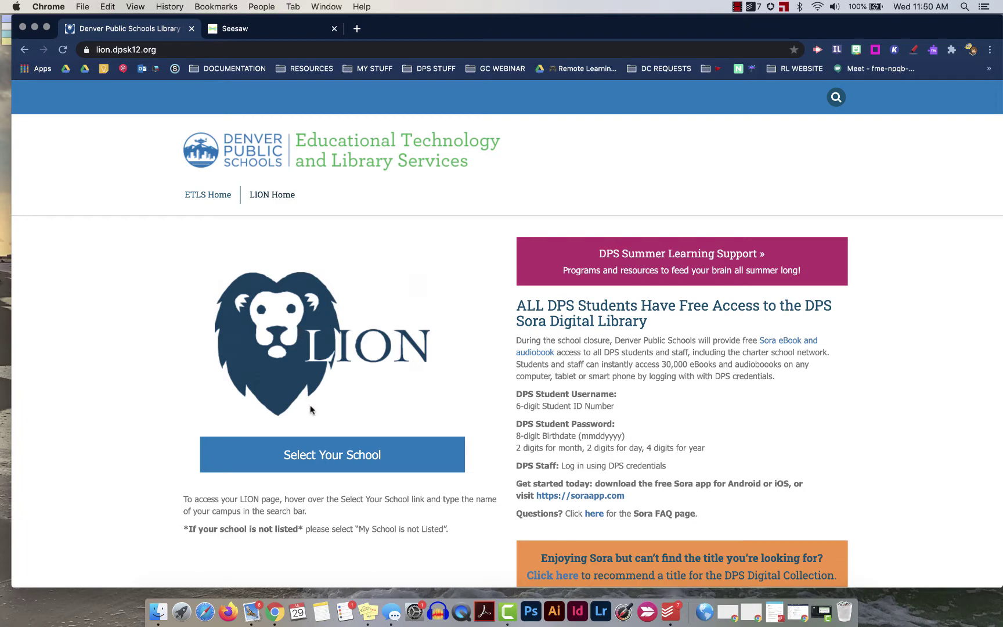
Open the Asbury Elementary School library page and launch Sora (OverDrive) from its e-book resources.
{"action": "mouse_move", "coordinate": [326, 456]}
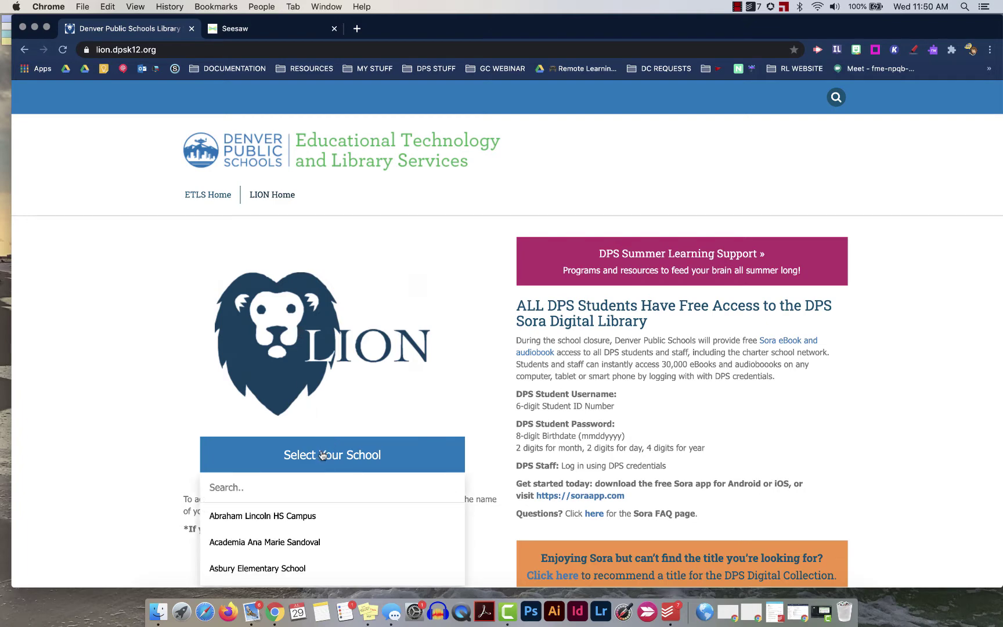
{"action": "left_click", "coordinate": [277, 568]}
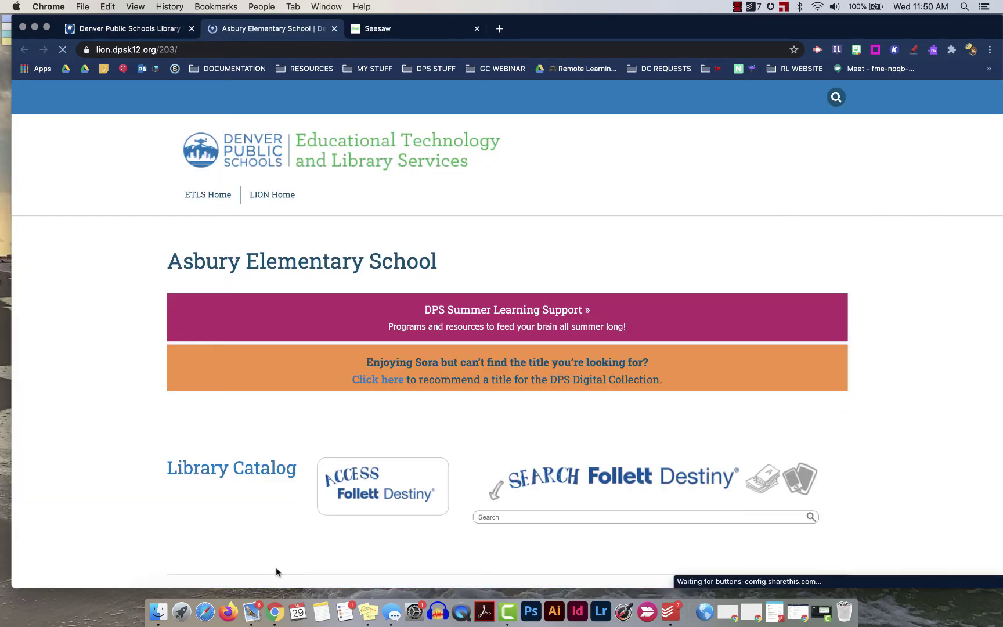
{"action": "scroll", "coordinate": [516, 504], "scroll_direction": "down", "scroll_amount": 2}
{"action": "scroll", "coordinate": [516, 504], "scroll_direction": "down", "scroll_amount": 6}
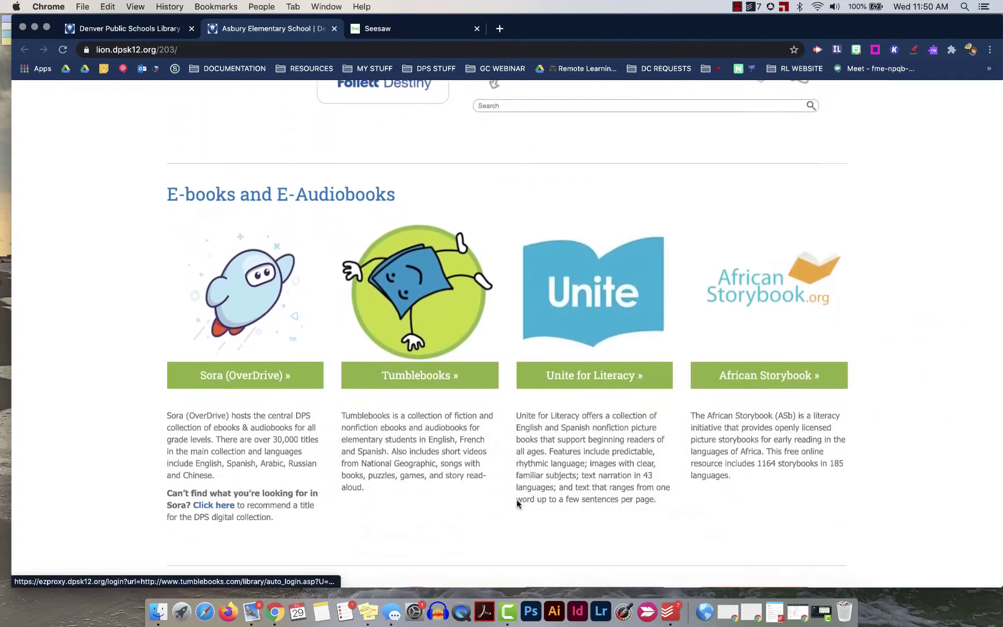
{"action": "left_click", "coordinate": [234, 330]}
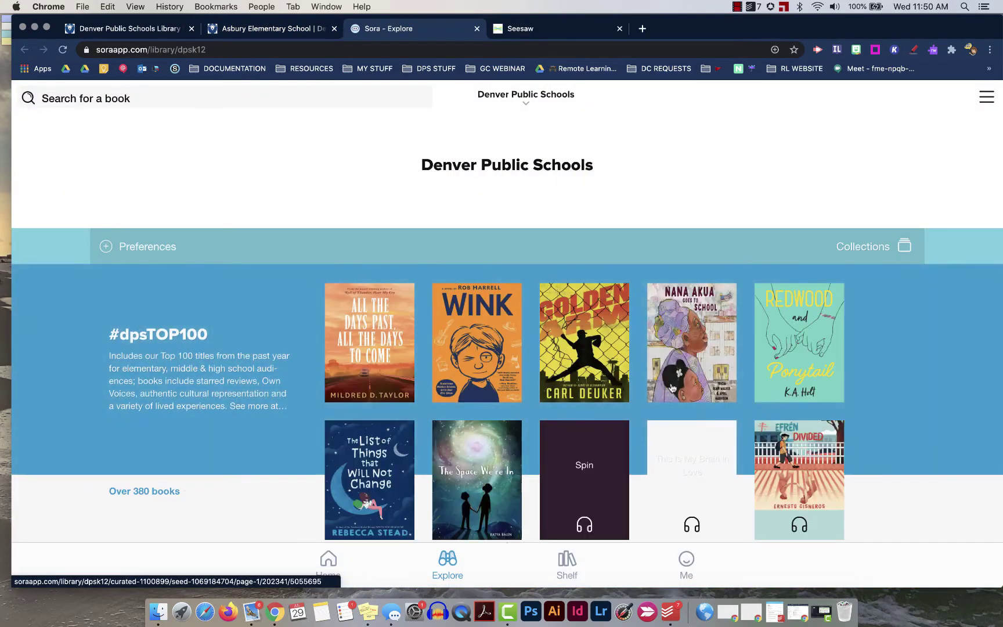
Browse Sora's Explore page, then open the Always Available collection from the list of collections.
{"action": "scroll", "coordinate": [794, 474], "scroll_direction": "down", "scroll_amount": 8}
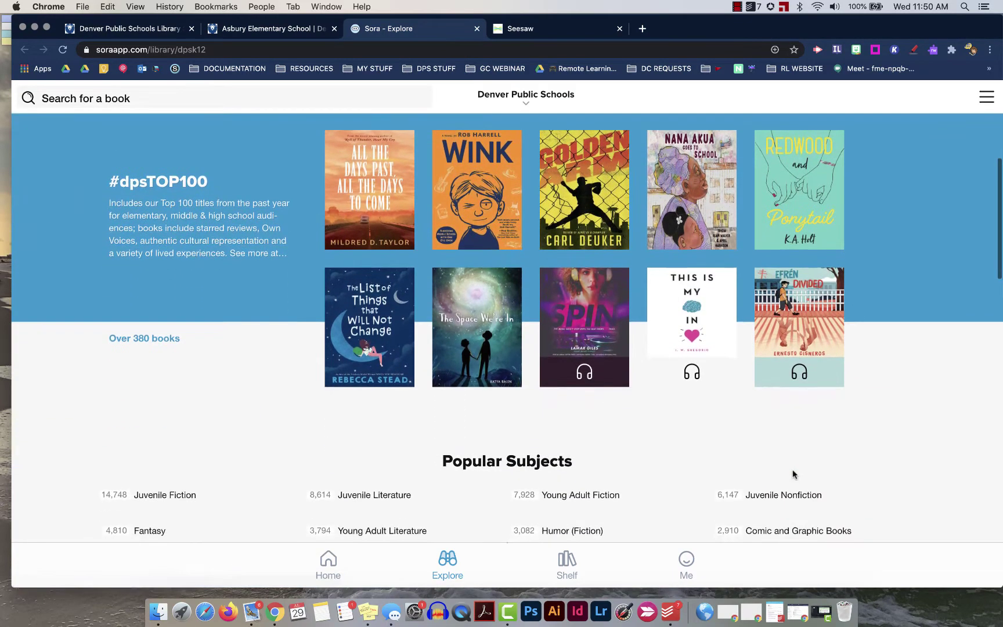
{"action": "scroll", "coordinate": [793, 473], "scroll_direction": "down", "scroll_amount": 10}
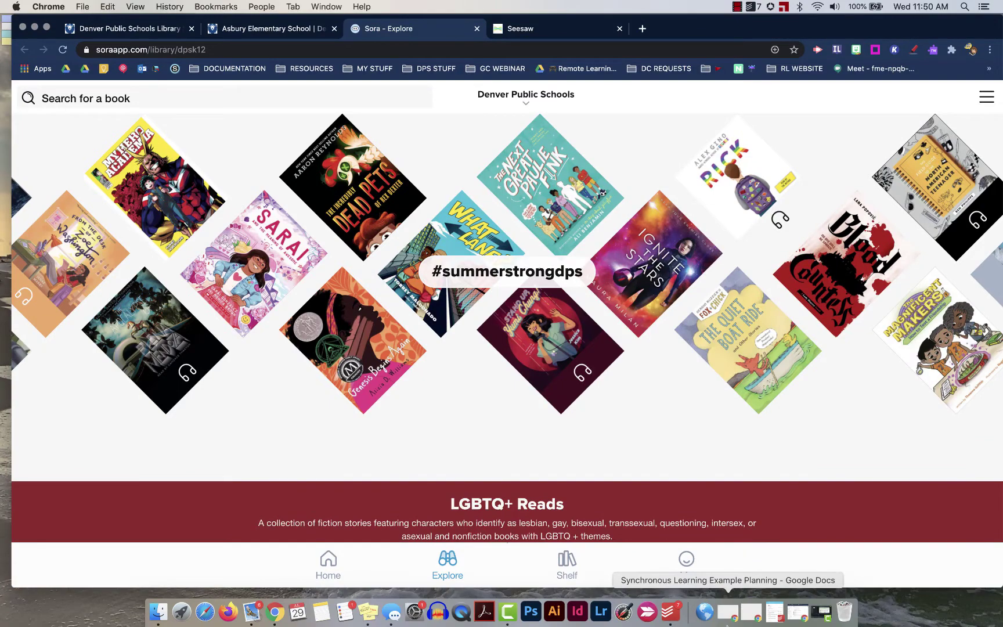
{"action": "scroll", "coordinate": [701, 486], "scroll_direction": "up", "scroll_amount": 12}
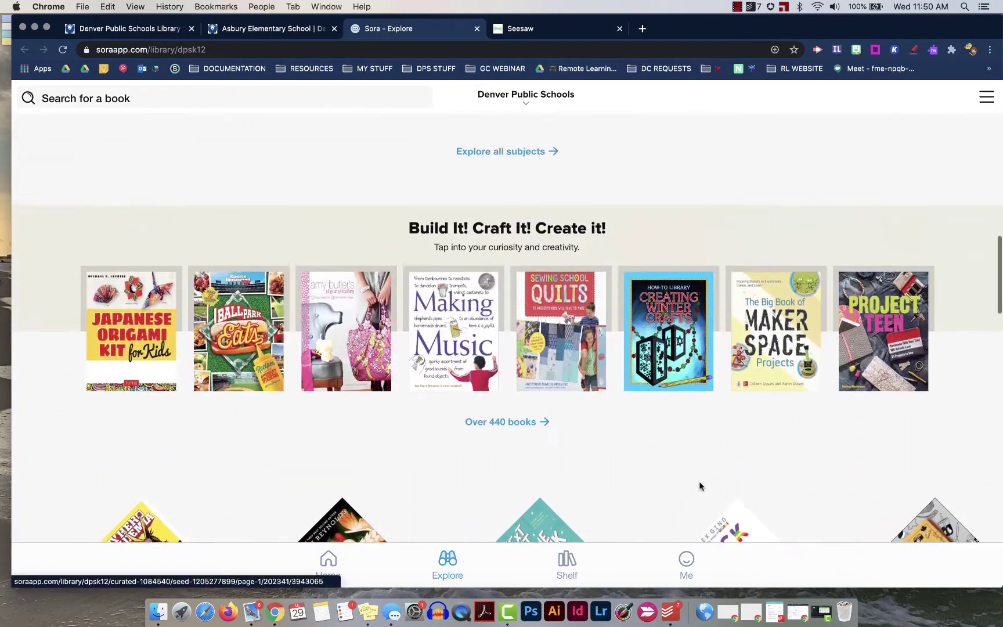
{"action": "scroll", "coordinate": [699, 486], "scroll_direction": "up", "scroll_amount": 4}
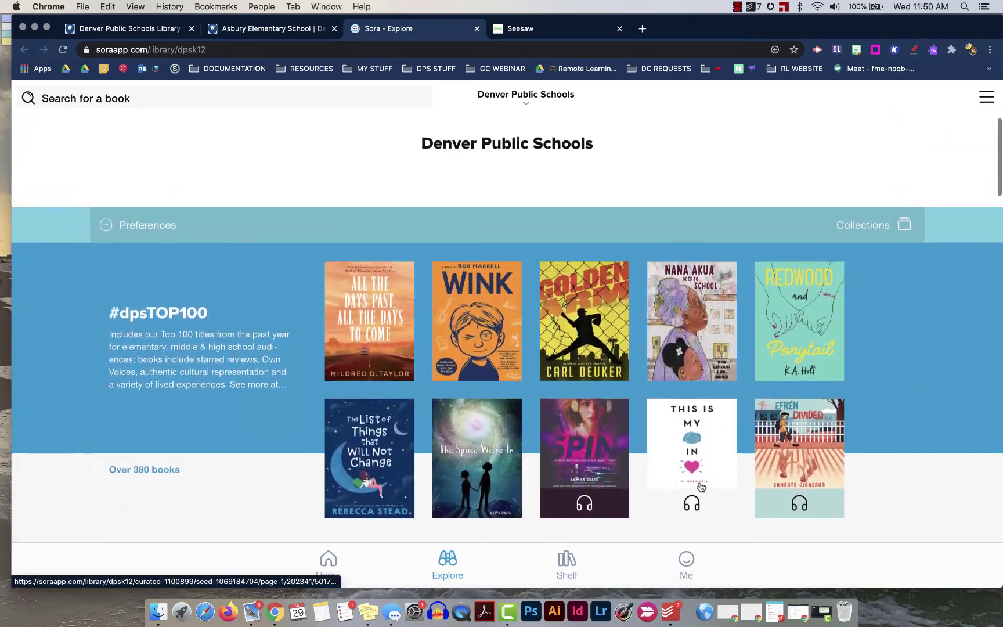
{"action": "left_click", "coordinate": [869, 230]}
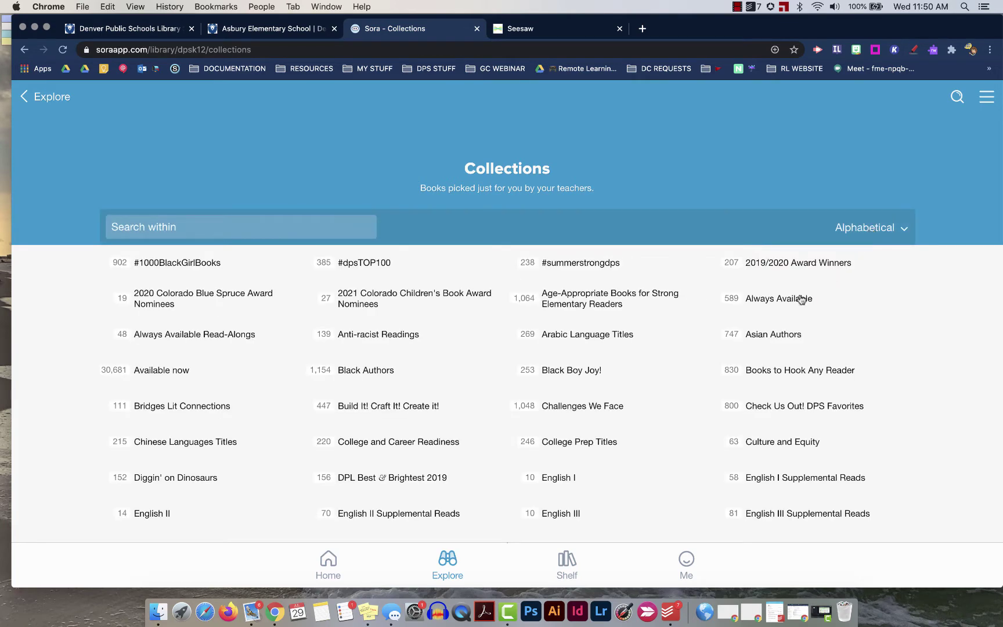
{"action": "left_click", "coordinate": [787, 301]}
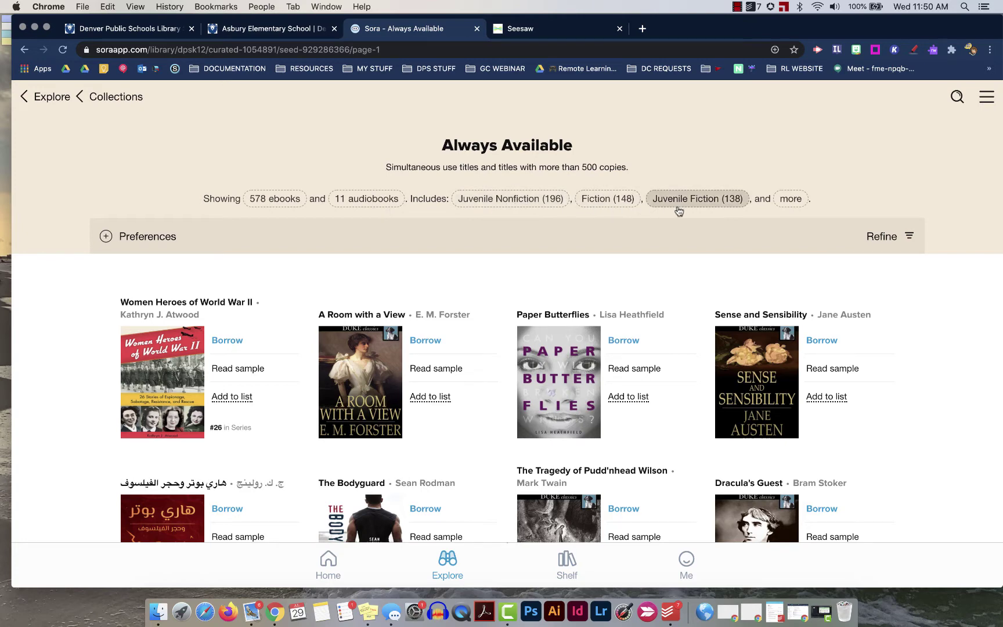
Filter the Always Available collection to Juvenile Fiction and open the details page of the book Almost to Freedom.
{"action": "left_click", "coordinate": [698, 200]}
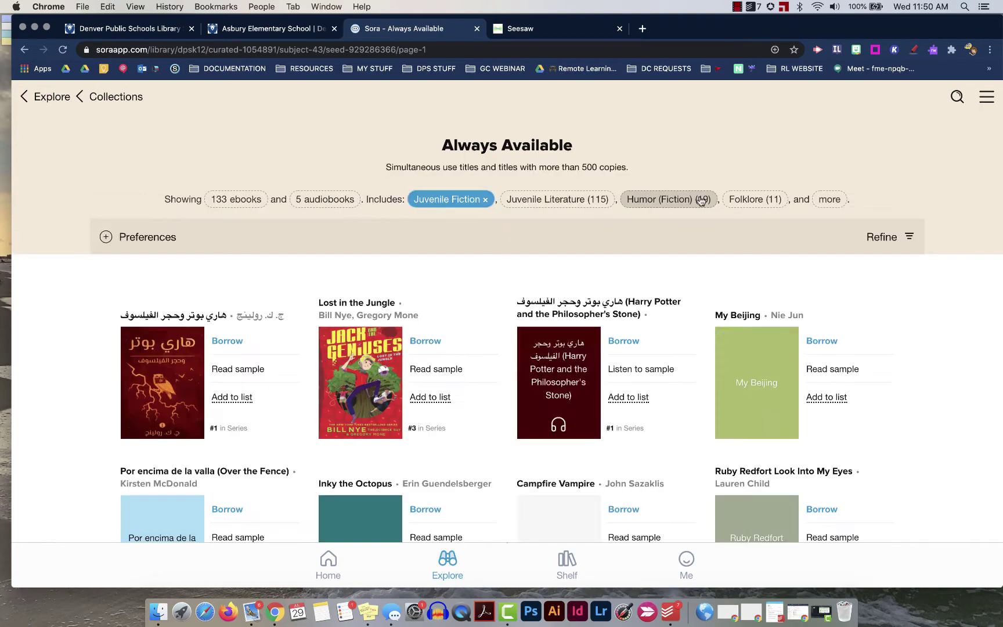
{"action": "scroll", "coordinate": [622, 438], "scroll_direction": "down", "scroll_amount": 2}
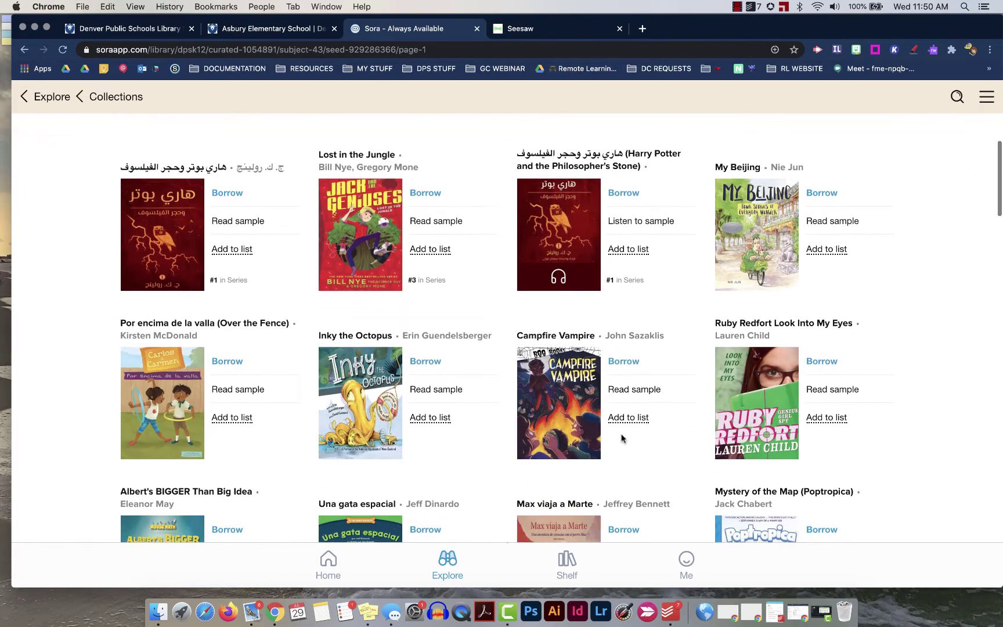
{"action": "scroll", "coordinate": [621, 438], "scroll_direction": "down", "scroll_amount": 5}
{"action": "scroll", "coordinate": [622, 439], "scroll_direction": "down", "scroll_amount": 3}
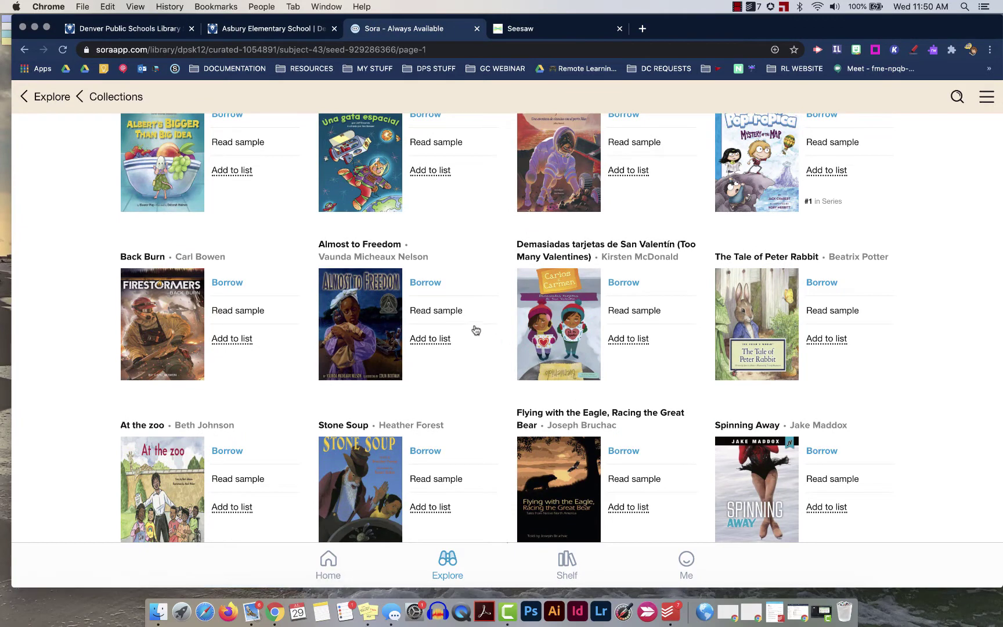
{"action": "left_click", "coordinate": [381, 332]}
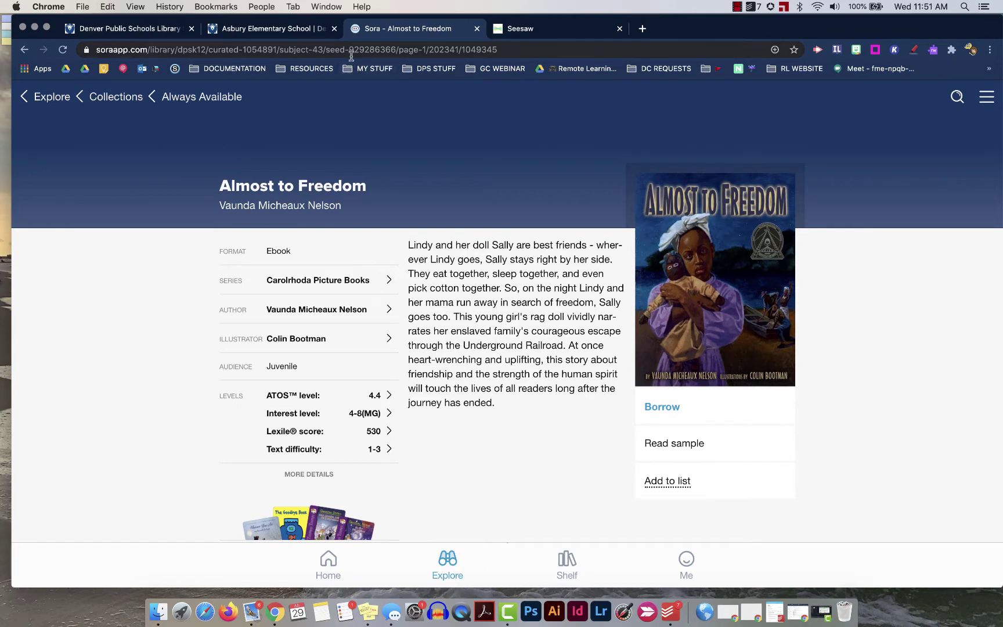
Copy the web address of the Almost to Freedom book page.
{"action": "left_click", "coordinate": [304, 50]}
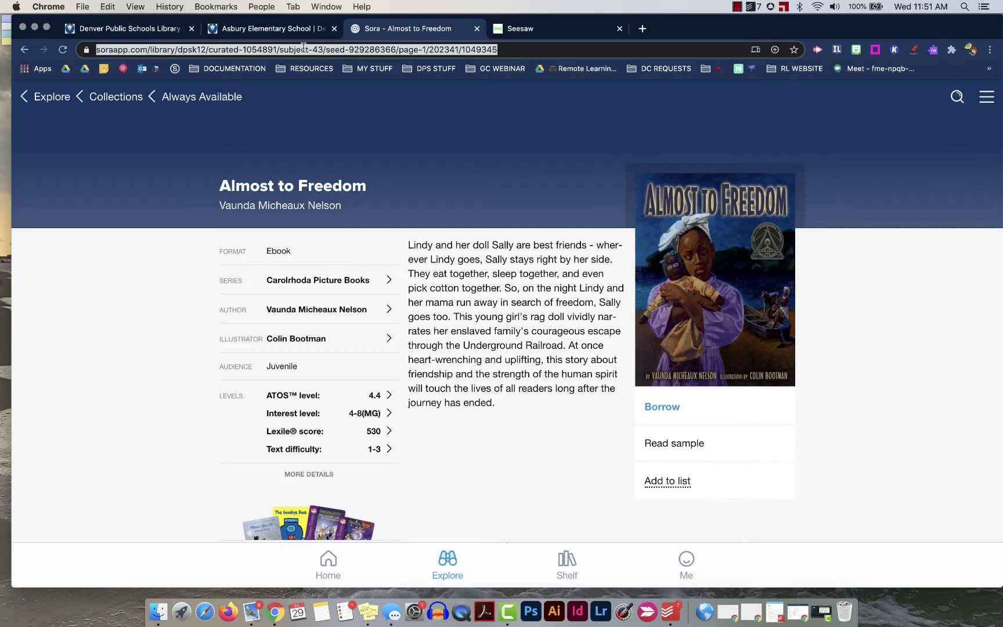
{"action": "right_click", "coordinate": [303, 50]}
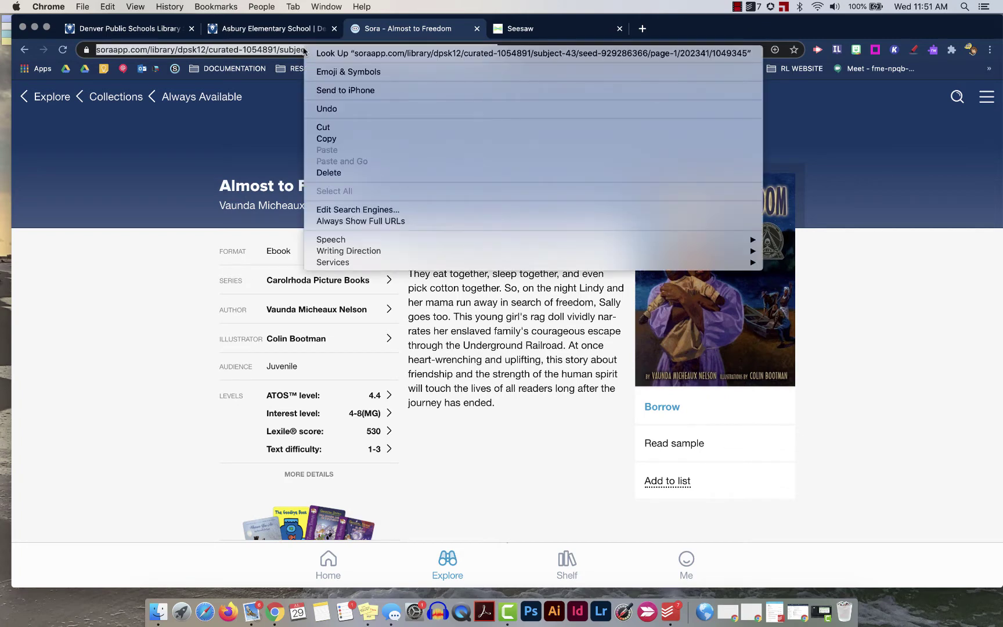
{"action": "left_click", "coordinate": [329, 140]}
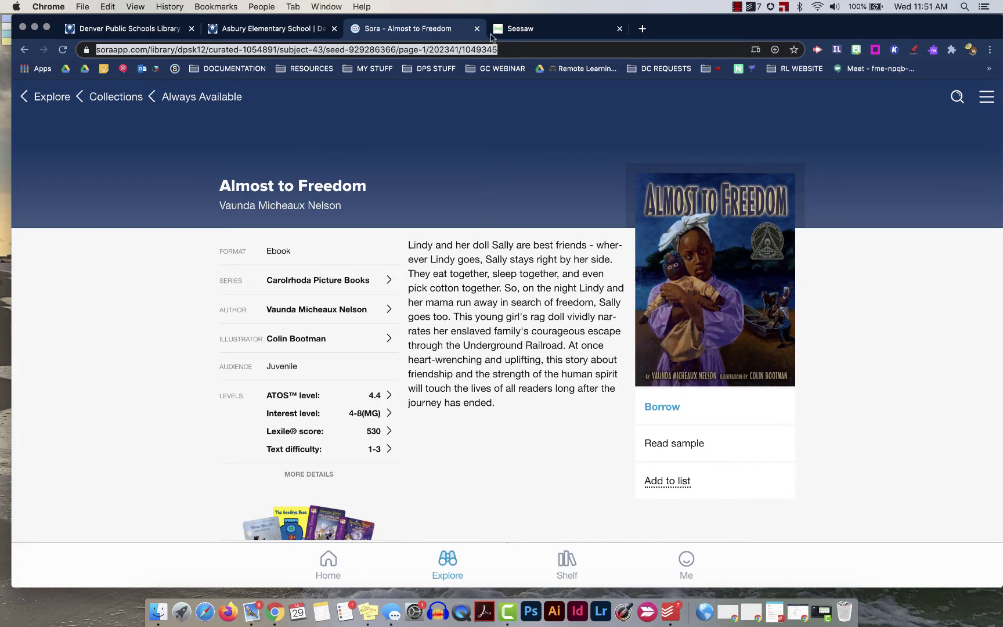
Switch to Seesaw and create a new activity for assignment, named eBook Assignment.
{"action": "left_click", "coordinate": [531, 32]}
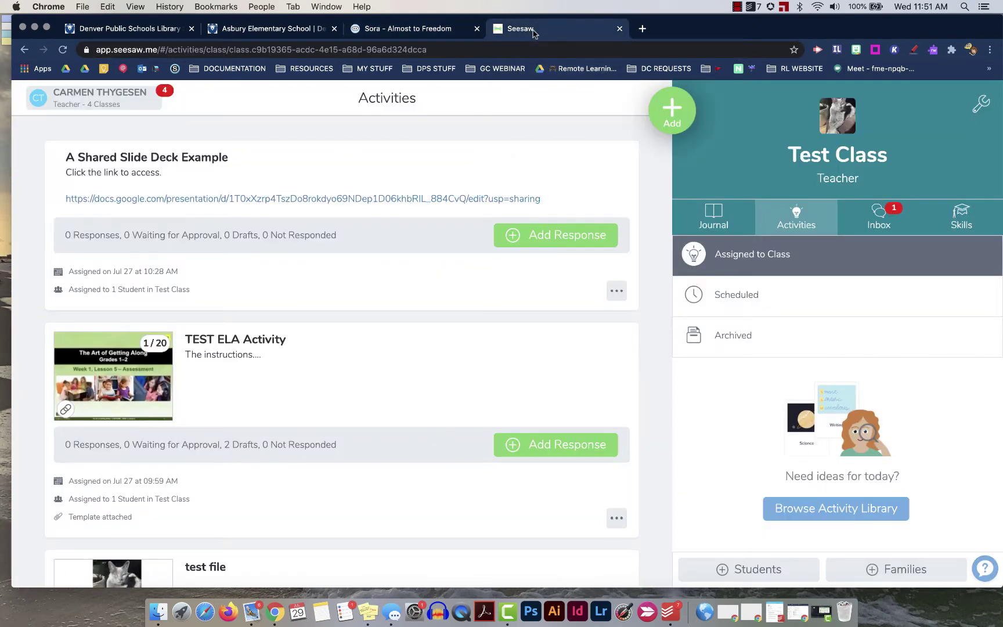
{"action": "left_click", "coordinate": [672, 111]}
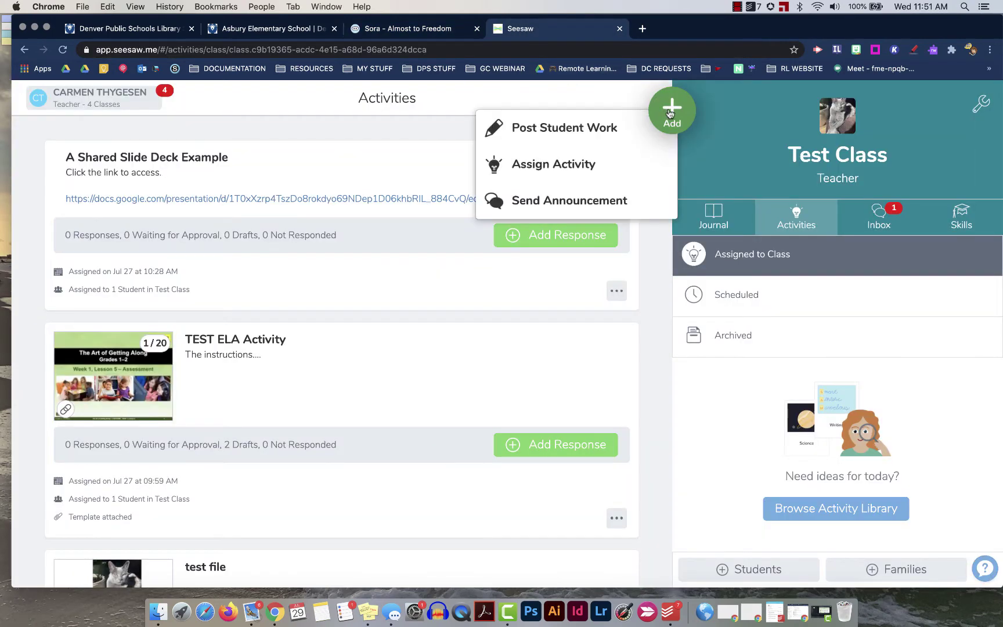
{"action": "left_click", "coordinate": [584, 165]}
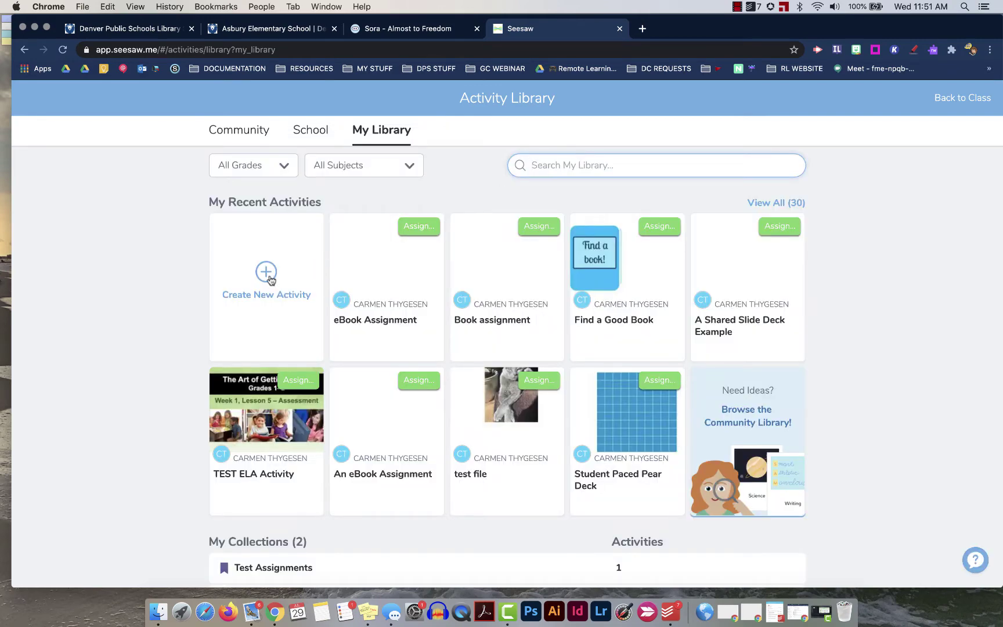
{"action": "left_click", "coordinate": [268, 277]}
{"action": "left_click", "coordinate": [263, 156]}
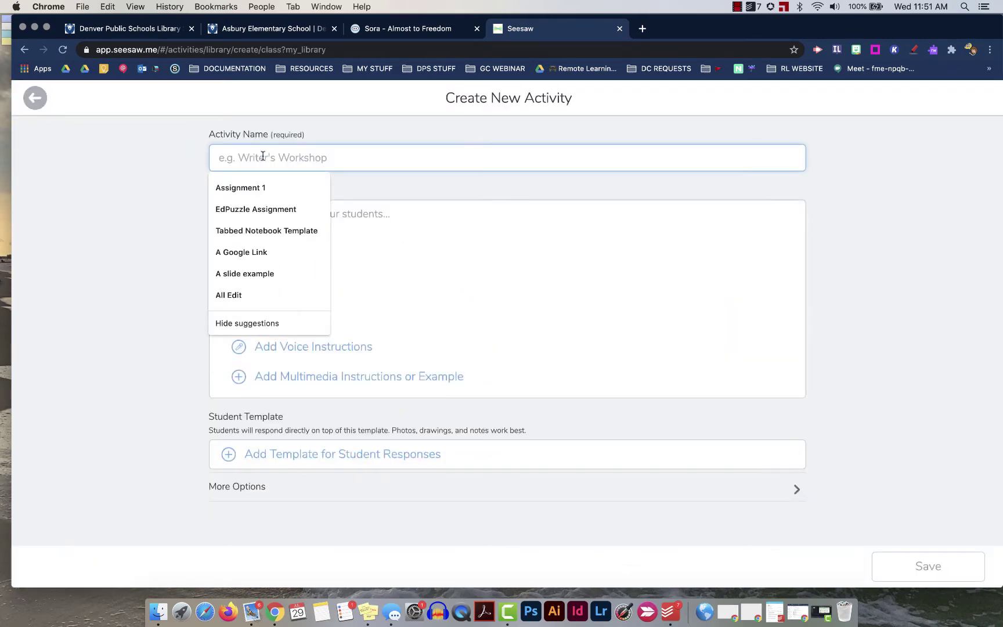
{"action": "type", "text": "eBook Assignment"}
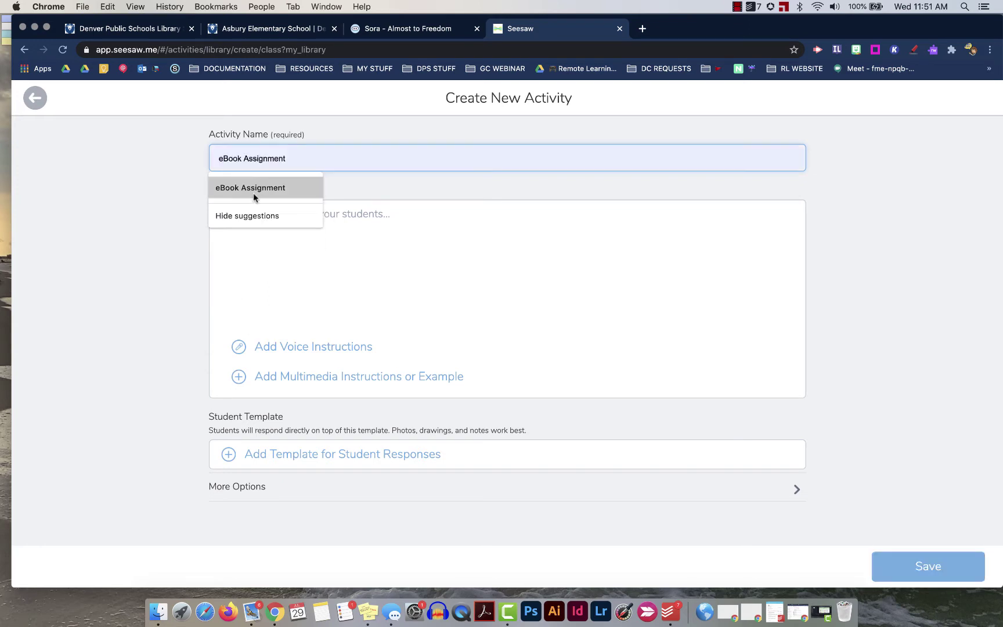
{"action": "left_click", "coordinate": [253, 190]}
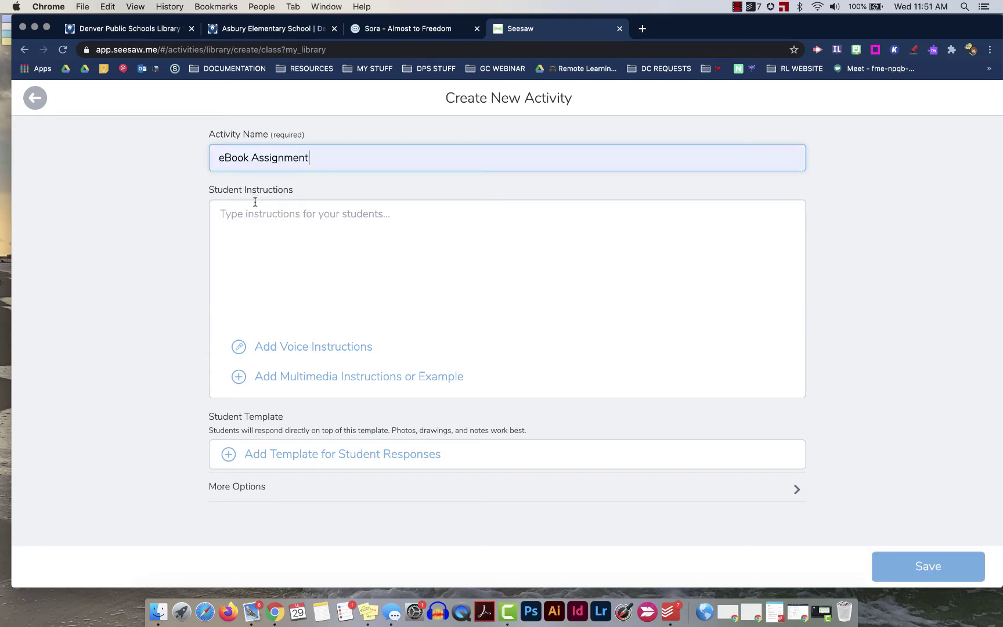
Enter "Instructions" as the student instructions, paste the copied book link below it, and save the activity.
{"action": "left_click", "coordinate": [253, 213]}
{"action": "type", "text": "Instructions"}
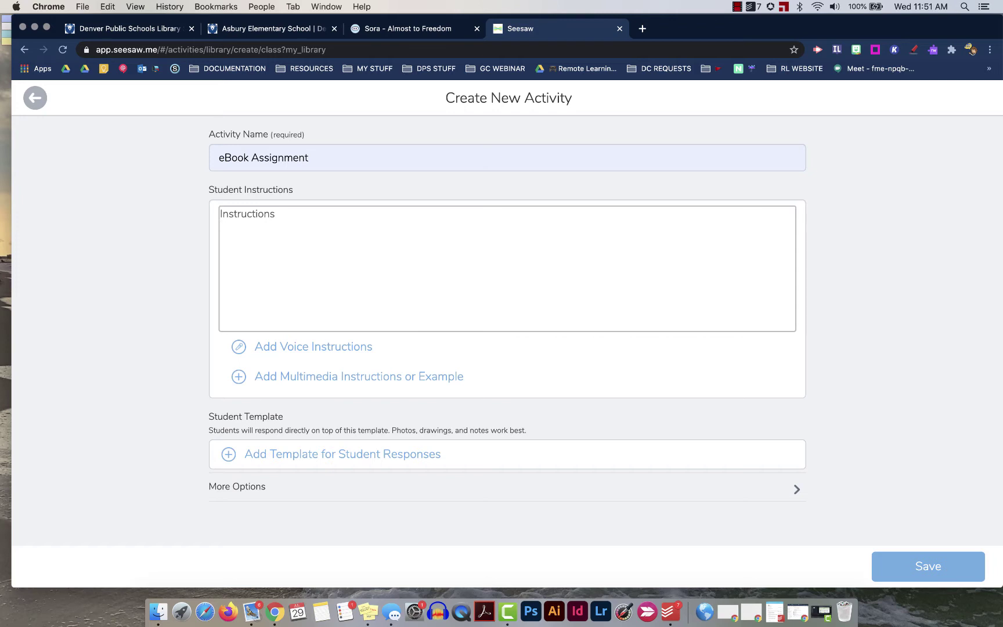
{"action": "key", "text": "super+v"}
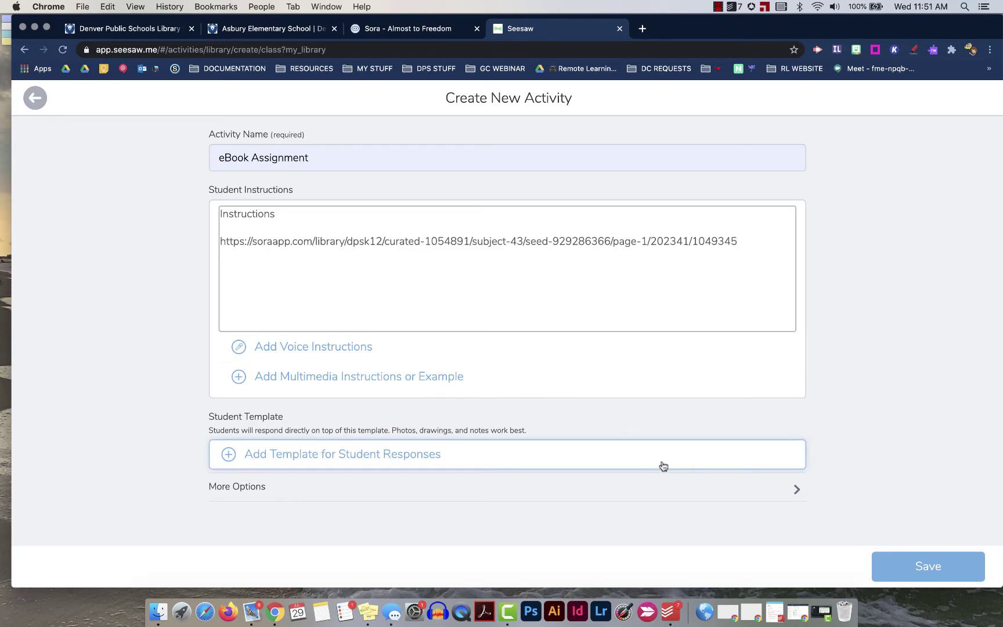
{"action": "left_click", "coordinate": [900, 562]}
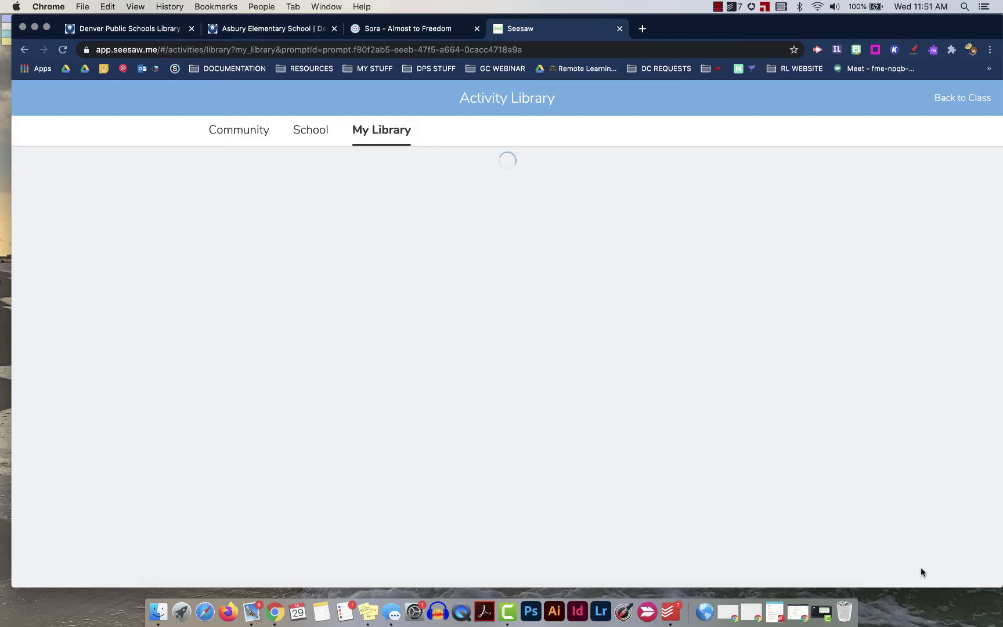
Assign the eBook Assignment activity to only Sample Student in Test Class.
{"action": "left_click", "coordinate": [762, 183]}
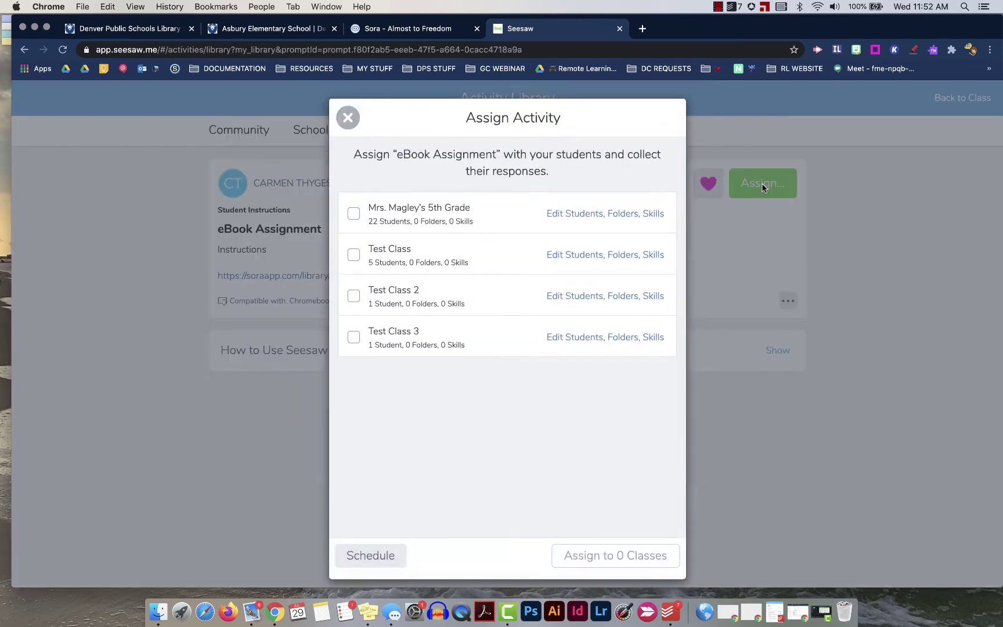
{"action": "left_click", "coordinate": [584, 252]}
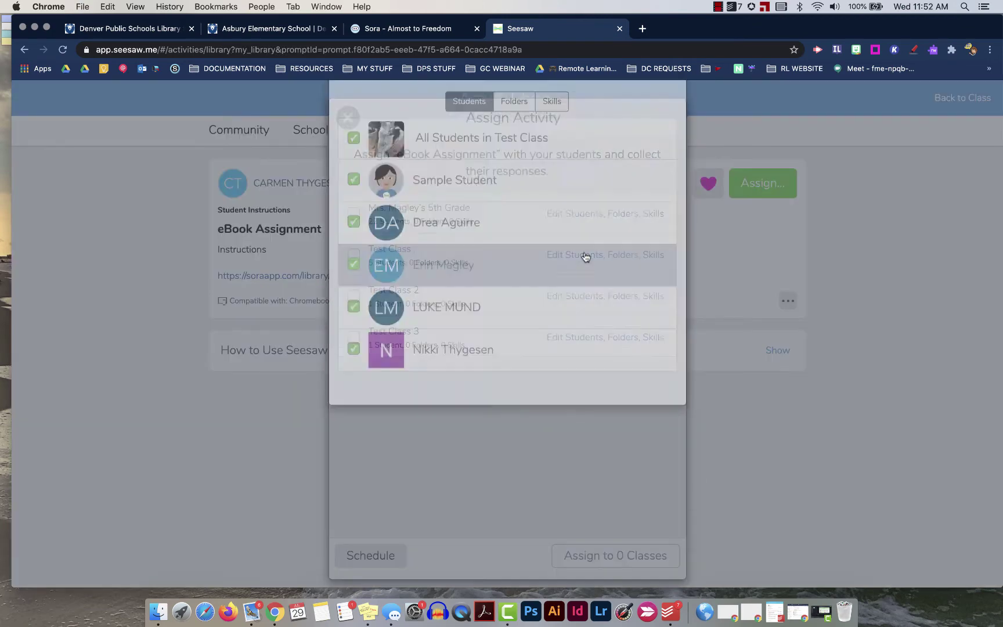
{"action": "left_click", "coordinate": [355, 195]}
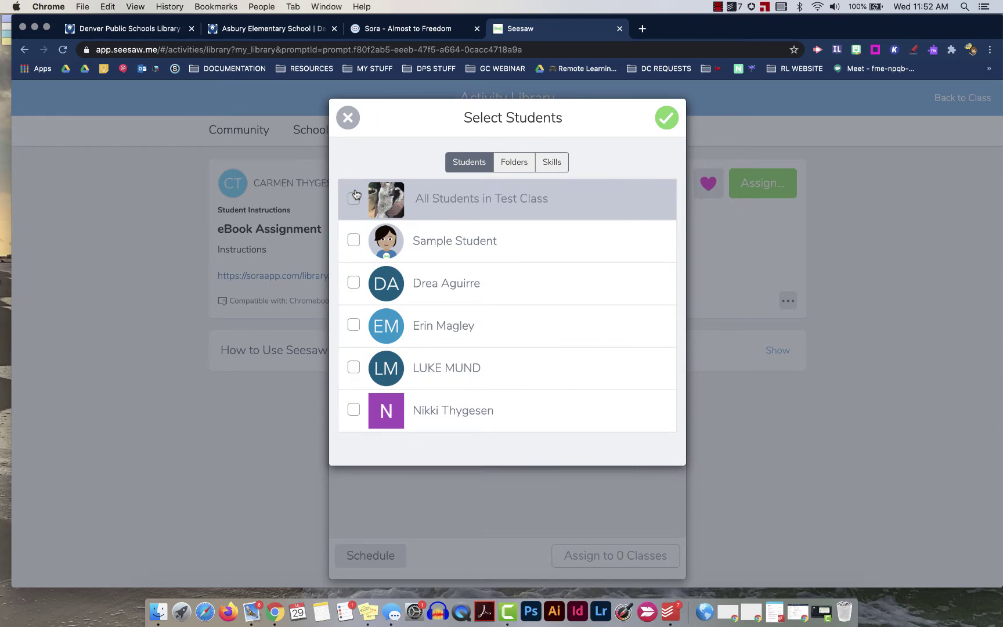
{"action": "left_click", "coordinate": [353, 239]}
{"action": "left_click", "coordinate": [667, 118]}
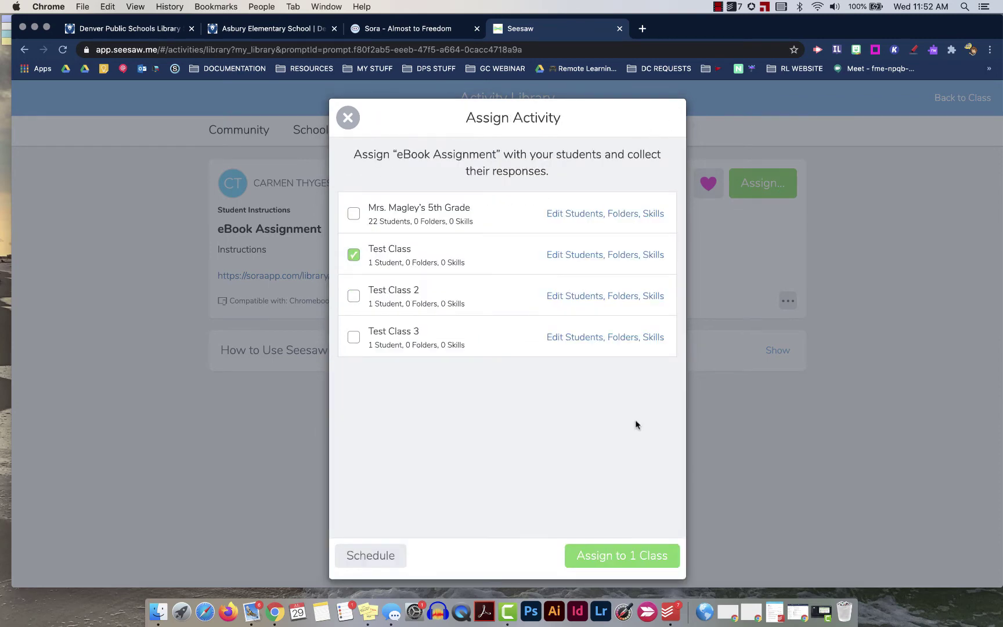
{"action": "left_click", "coordinate": [613, 555]}
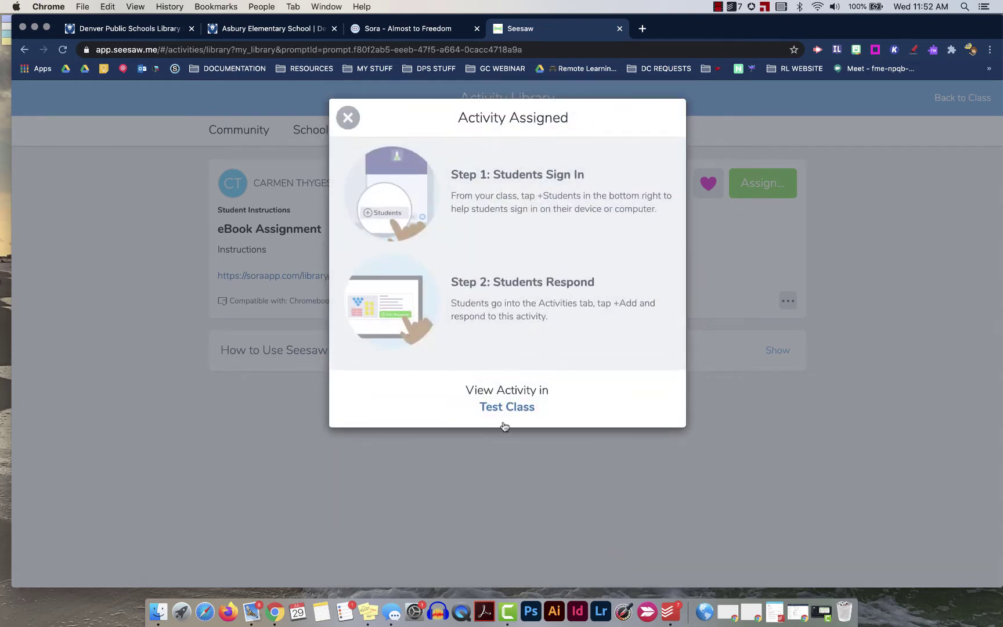
Start a response to eBook Assignment in Test Class and open the book link from its instructions to check it.
{"action": "left_click", "coordinate": [502, 408]}
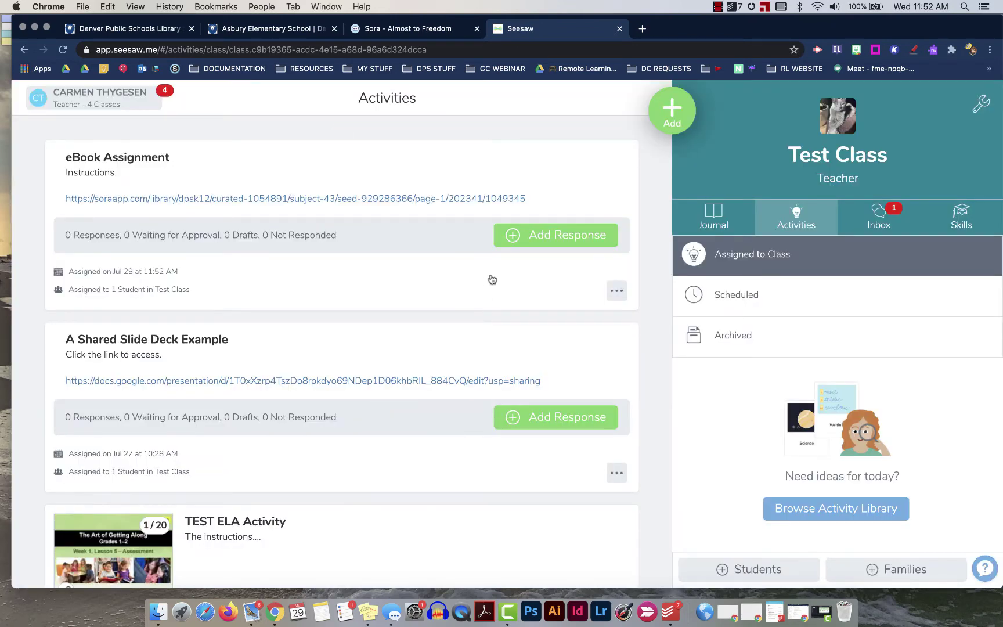
{"action": "left_click", "coordinate": [533, 235]}
{"action": "left_click", "coordinate": [466, 167]}
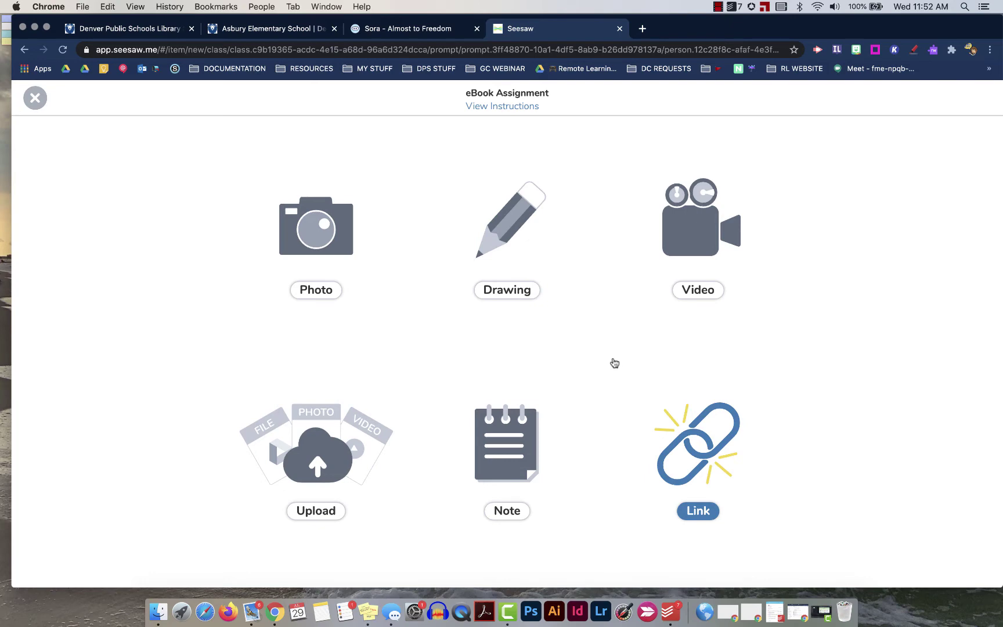
{"action": "left_click", "coordinate": [506, 106]}
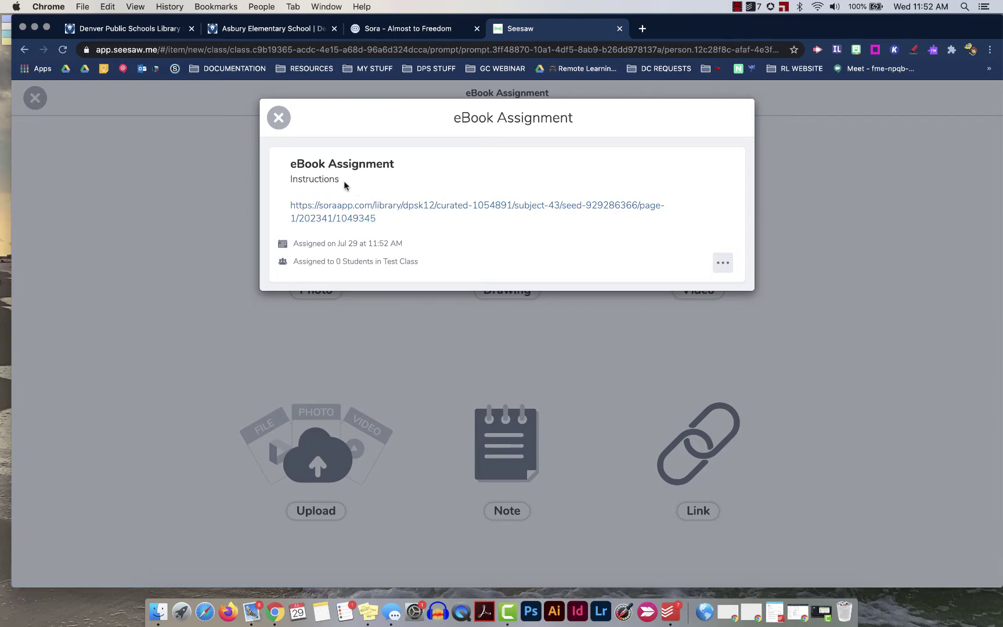
{"action": "left_click", "coordinate": [364, 211]}
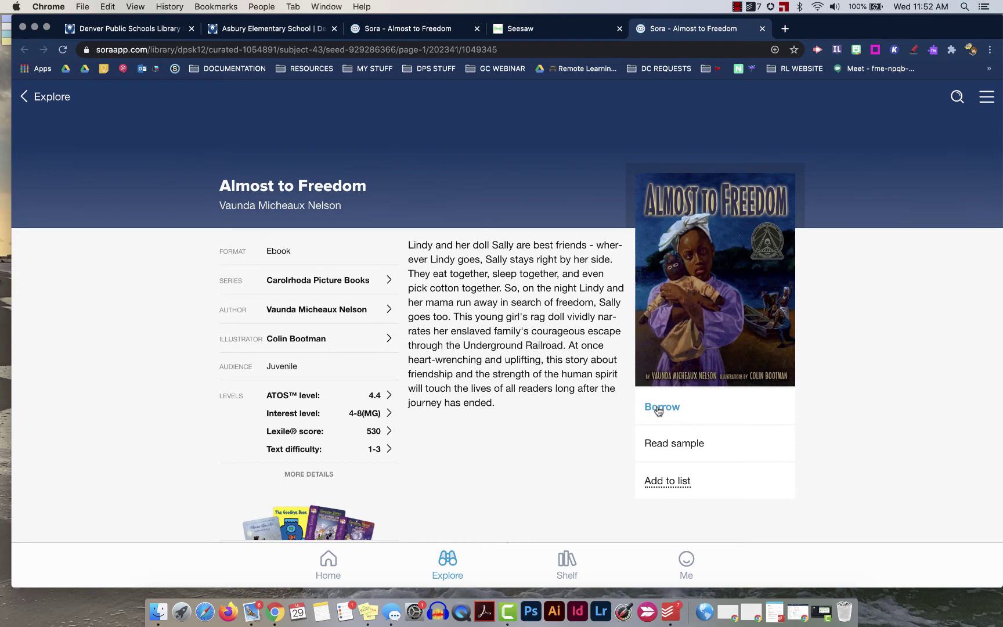
Return to Sora's Explore page and search for "seasons" with the Lexile score limited to 400L - 600L.
{"action": "left_click", "coordinate": [424, 31]}
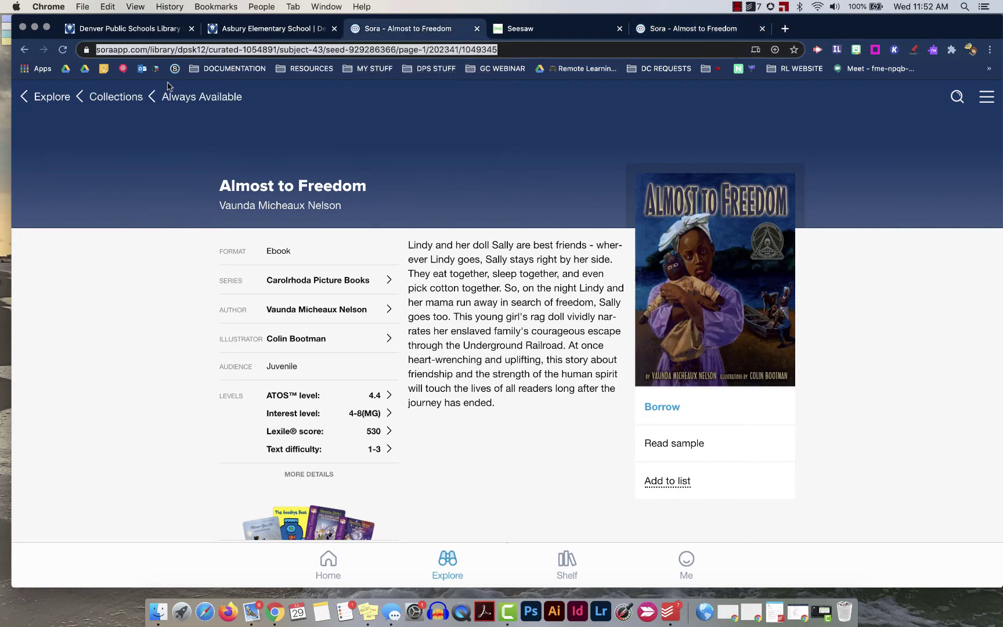
{"action": "left_click", "coordinate": [51, 98]}
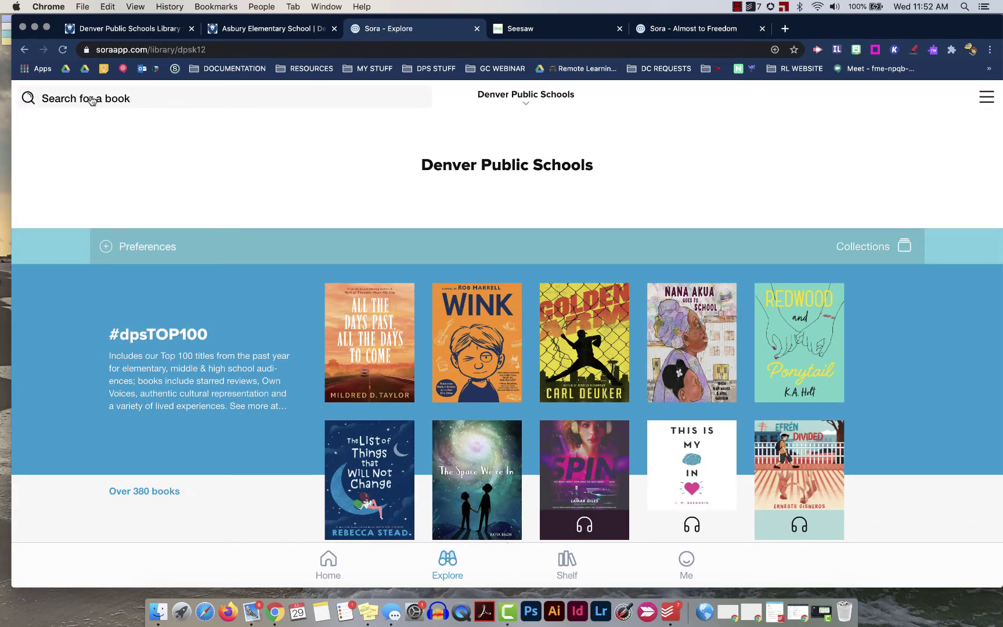
{"action": "left_click", "coordinate": [91, 100]}
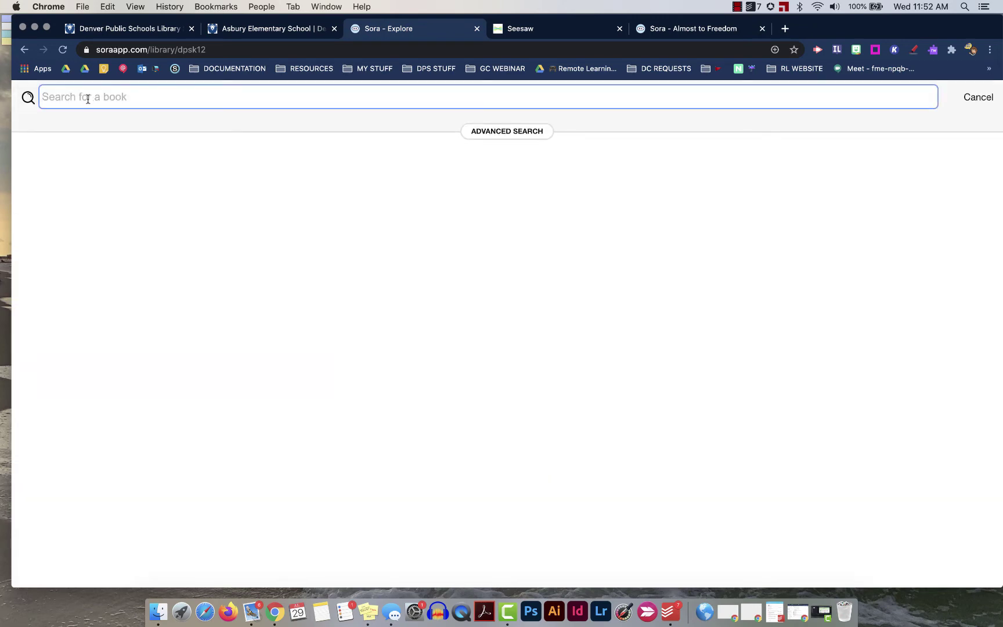
{"action": "type", "text": "seasons"}
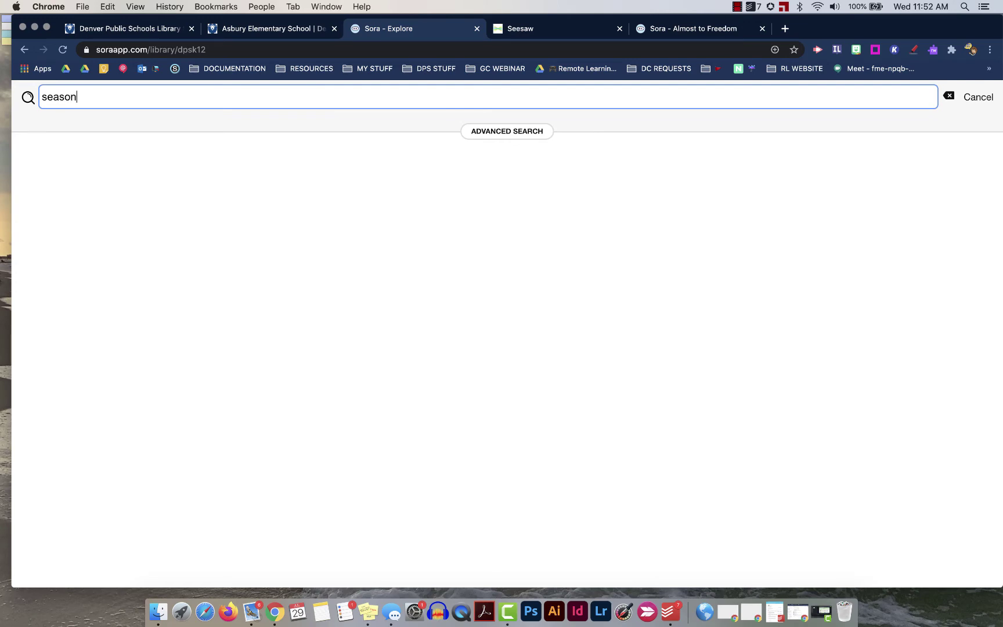
{"action": "left_click", "coordinate": [511, 133]}
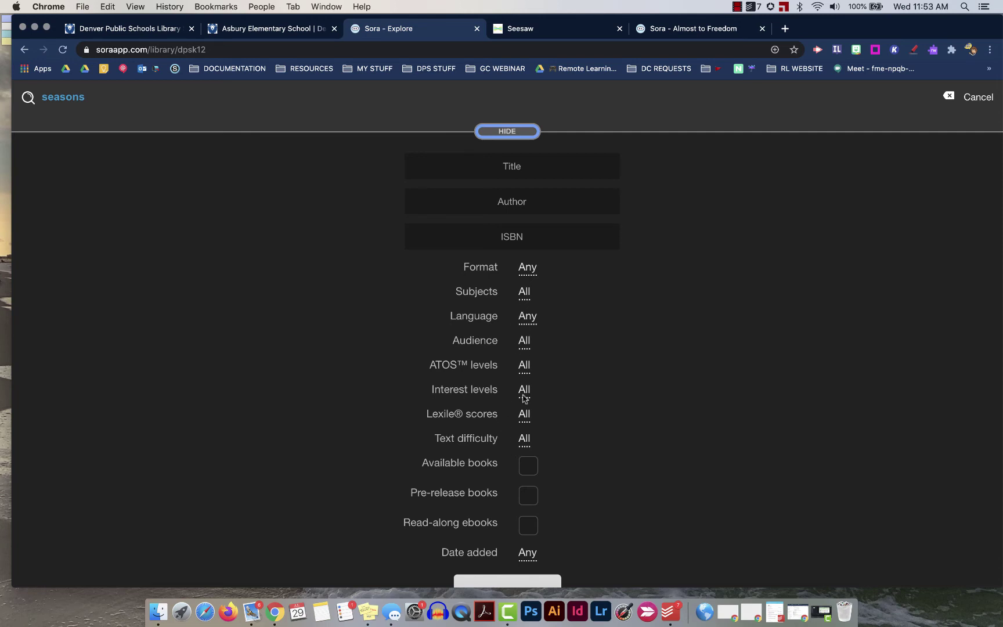
{"action": "left_click", "coordinate": [524, 414]}
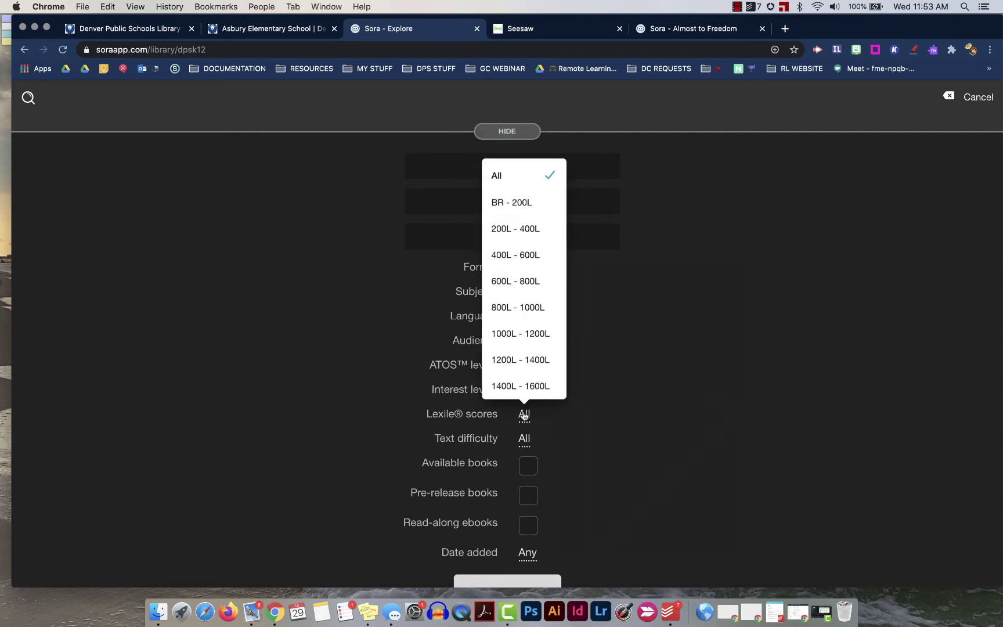
{"action": "left_click", "coordinate": [528, 256]}
{"action": "scroll", "coordinate": [514, 406], "scroll_direction": "down", "scroll_amount": 1}
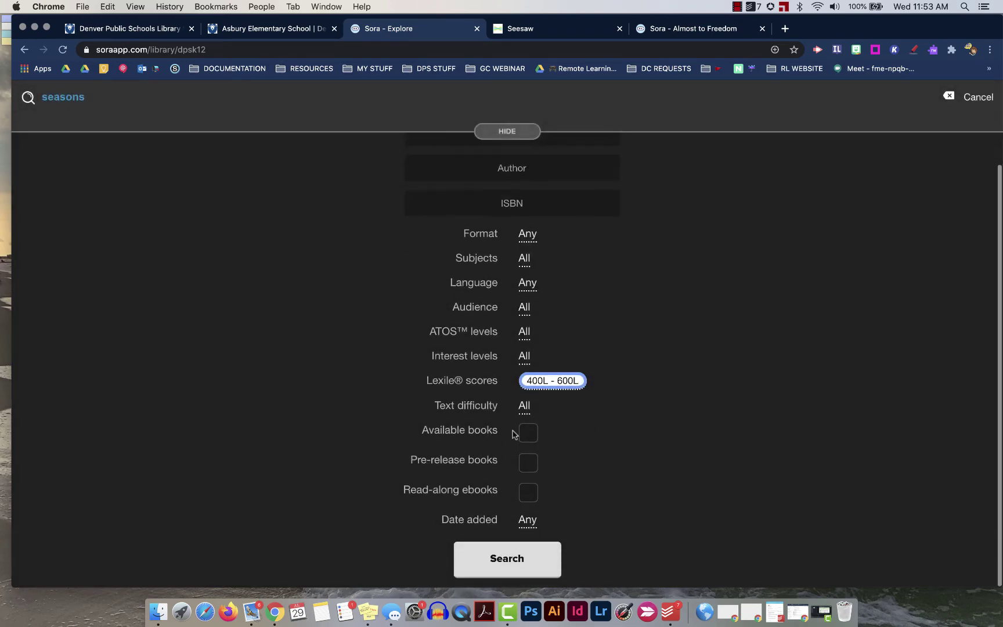
{"action": "left_click", "coordinate": [503, 565]}
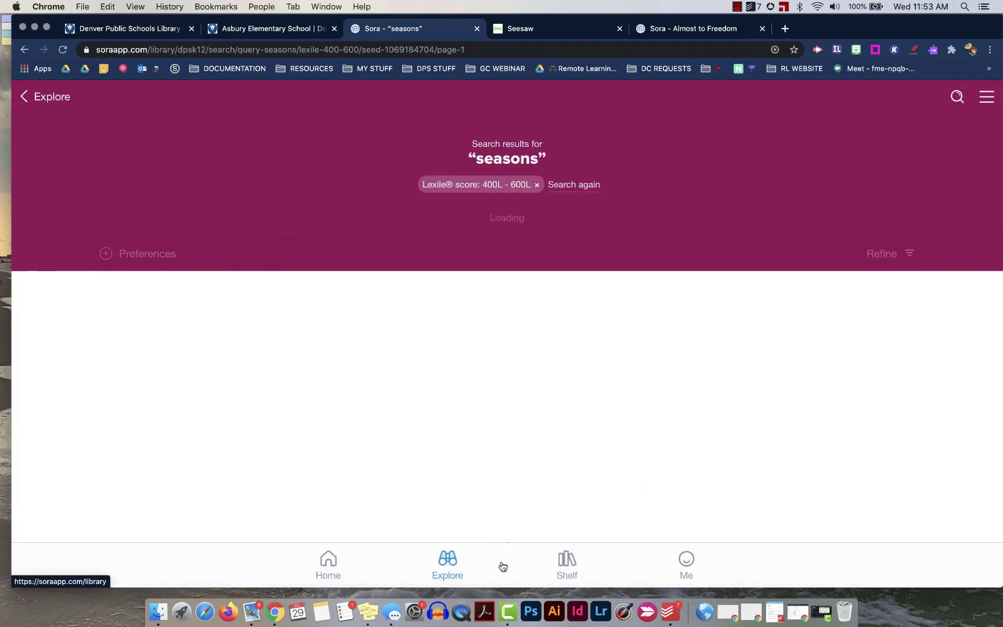
Look through the "seasons" search results and copy the web address of the results page.
{"action": "scroll", "coordinate": [699, 528], "scroll_direction": "down", "scroll_amount": 10}
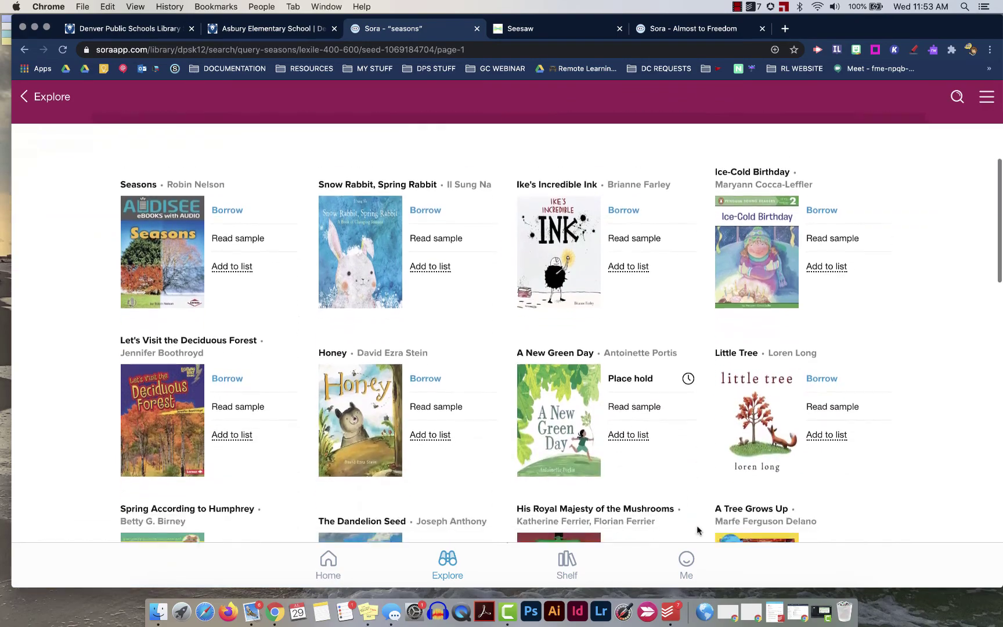
{"action": "scroll", "coordinate": [698, 530], "scroll_direction": "down", "scroll_amount": 3}
{"action": "scroll", "coordinate": [697, 530], "scroll_direction": "up", "scroll_amount": 15}
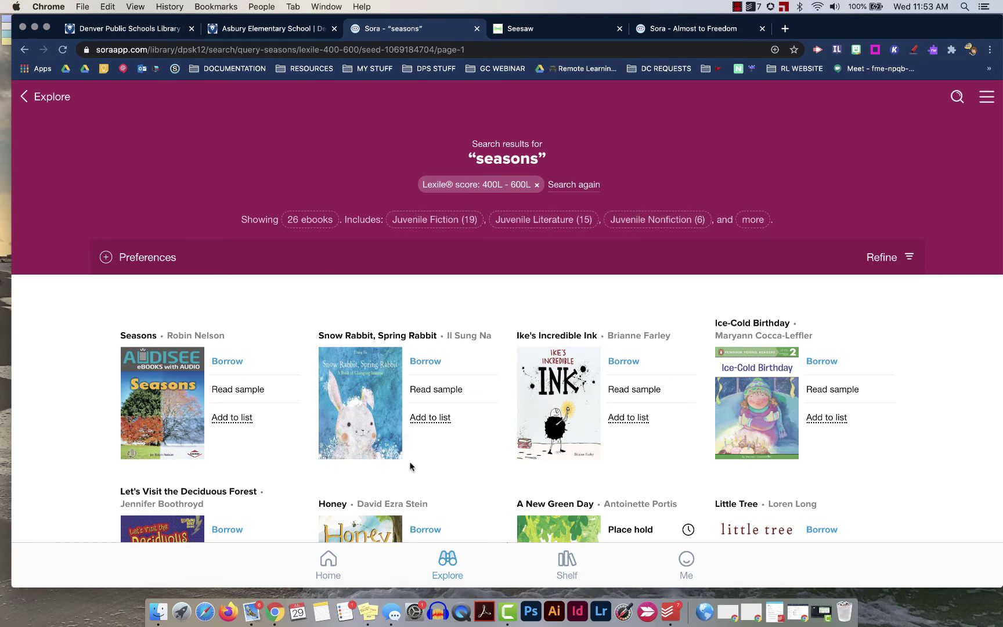
{"action": "scroll", "coordinate": [410, 470], "scroll_direction": "down", "scroll_amount": 5}
{"action": "scroll", "coordinate": [410, 476], "scroll_direction": "up", "scroll_amount": 5}
{"action": "left_click", "coordinate": [346, 49]}
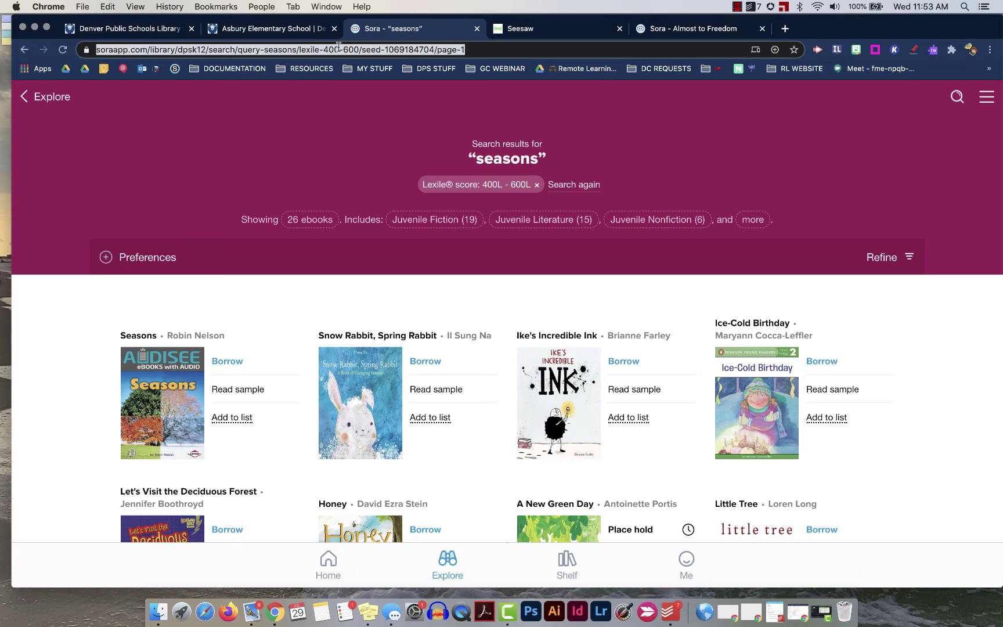
Switch to Seesaw, close the open eBook Assignment response, and bring up My Library to choose an activity to assign.
{"action": "left_click", "coordinate": [571, 30]}
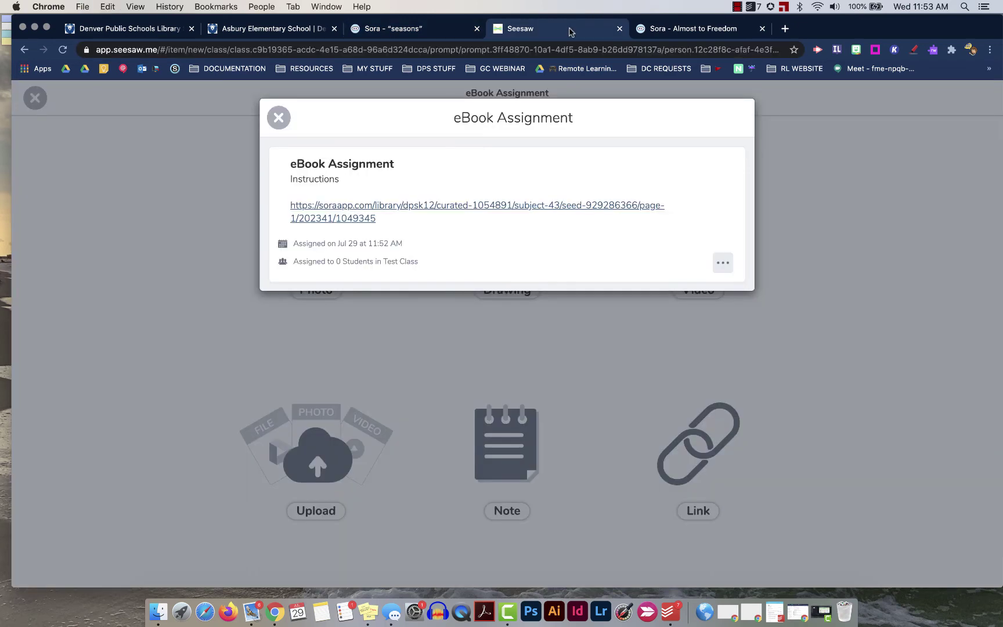
{"action": "left_click", "coordinate": [279, 118]}
{"action": "left_click", "coordinate": [41, 99]}
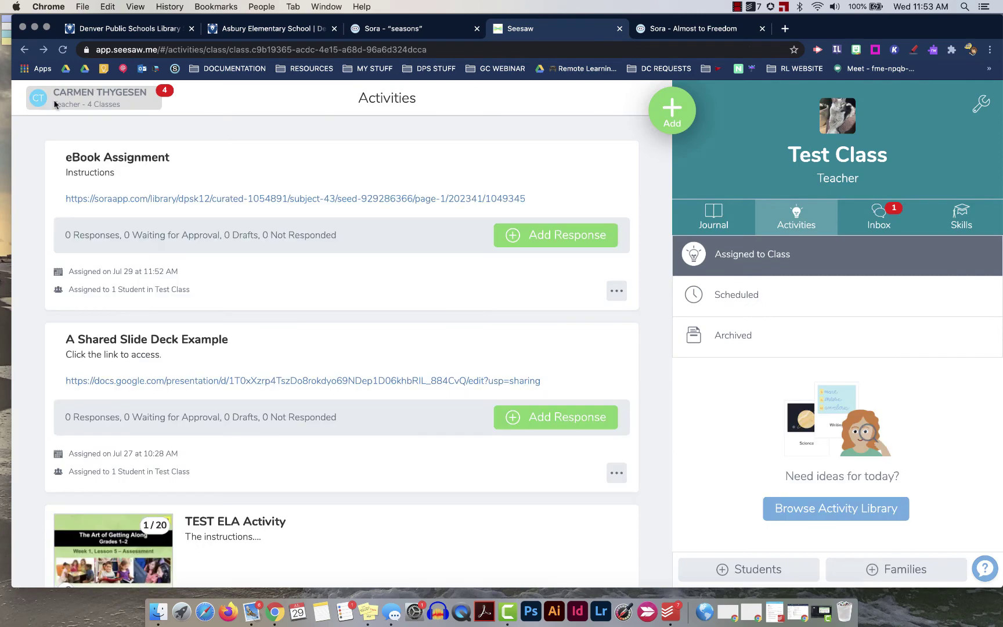
{"action": "left_click", "coordinate": [674, 121]}
{"action": "left_click", "coordinate": [595, 165]}
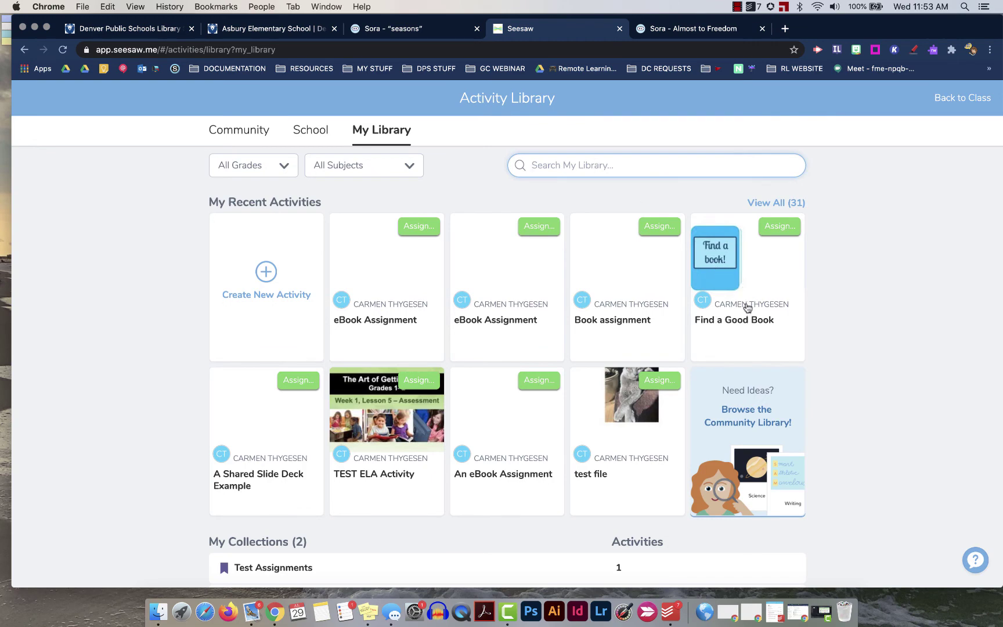
Start editing the Find a Good Book activity and open its attached student template.
{"action": "left_click", "coordinate": [747, 307]}
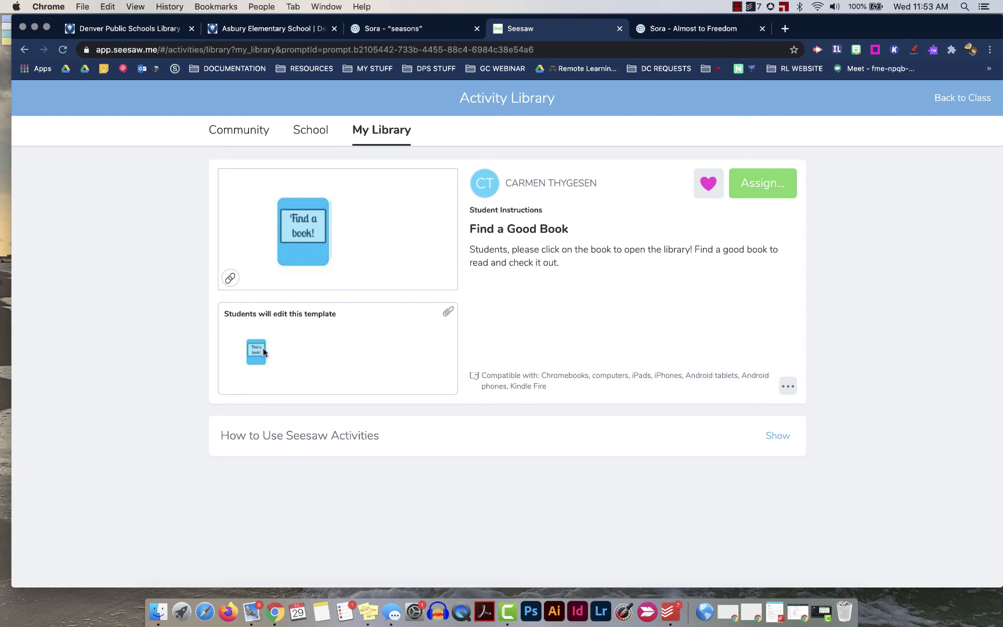
{"action": "left_click", "coordinate": [787, 386]}
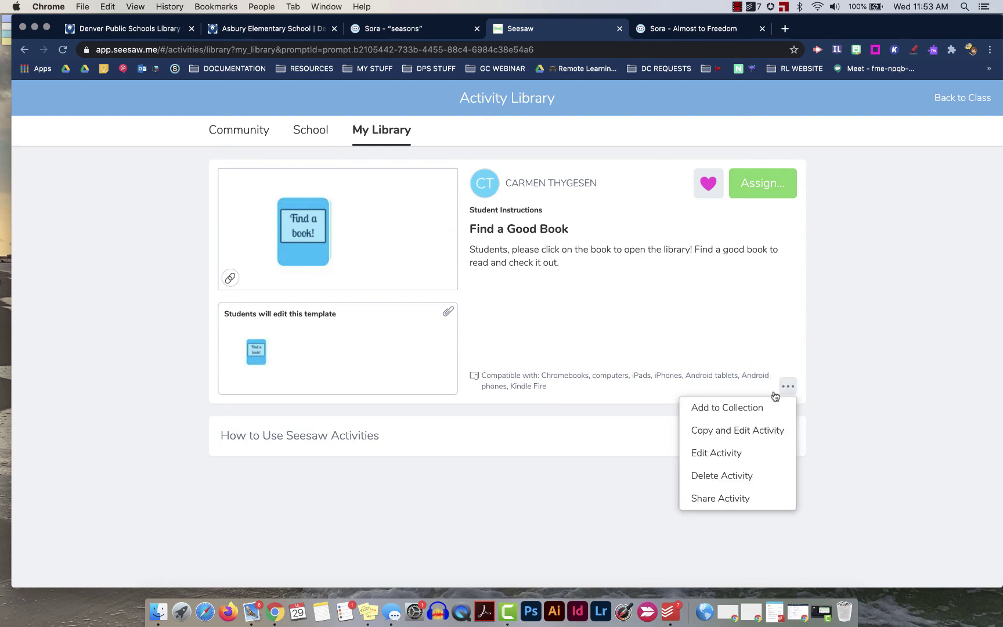
{"action": "left_click", "coordinate": [719, 452]}
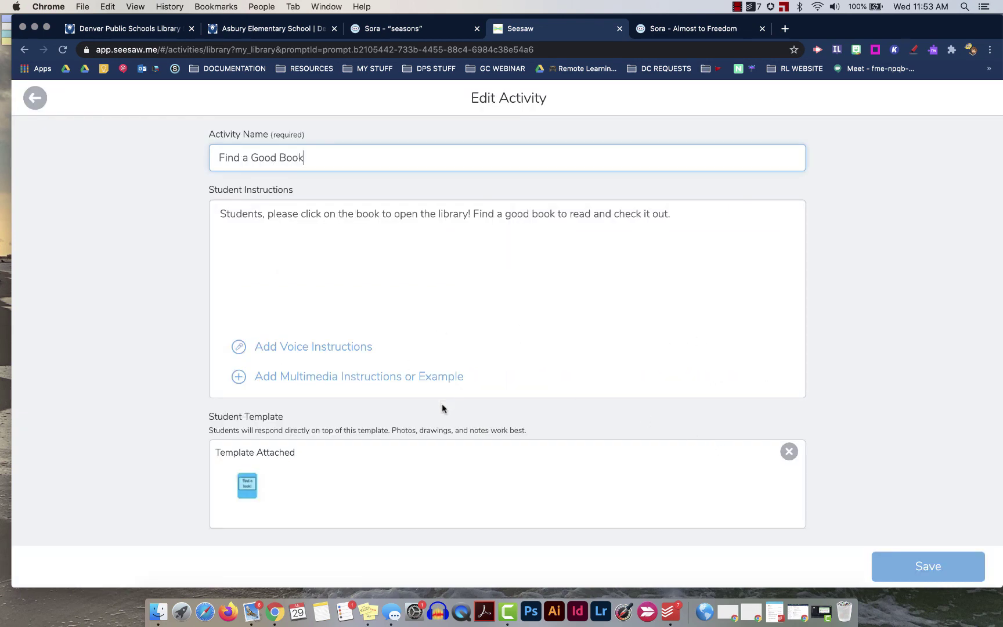
{"action": "left_click", "coordinate": [249, 484]}
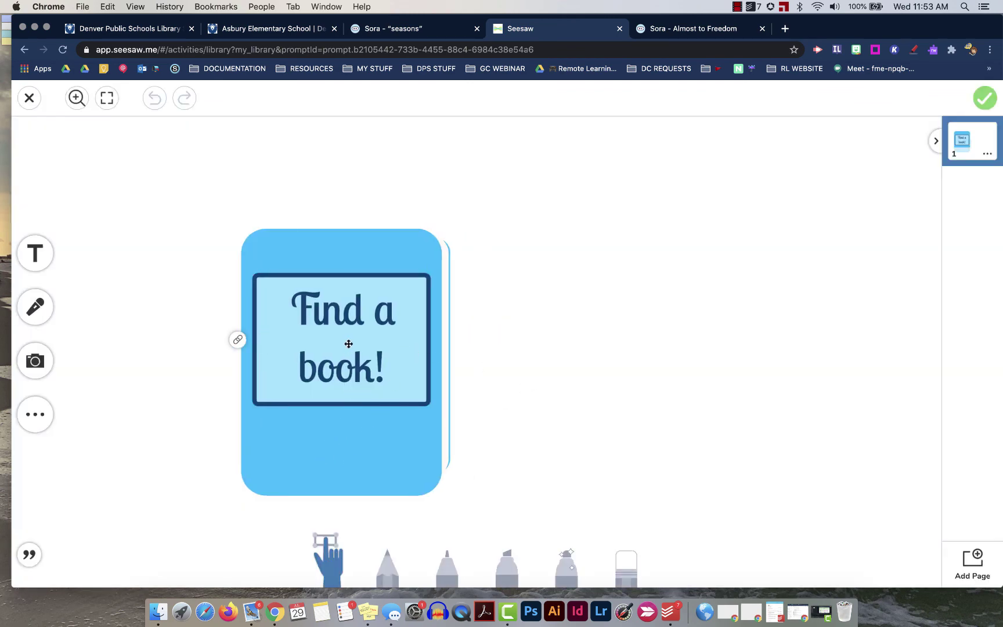
Replace the link on the template's "Find a book!" label with the copied Sora search results link.
{"action": "mouse_move", "coordinate": [240, 342]}
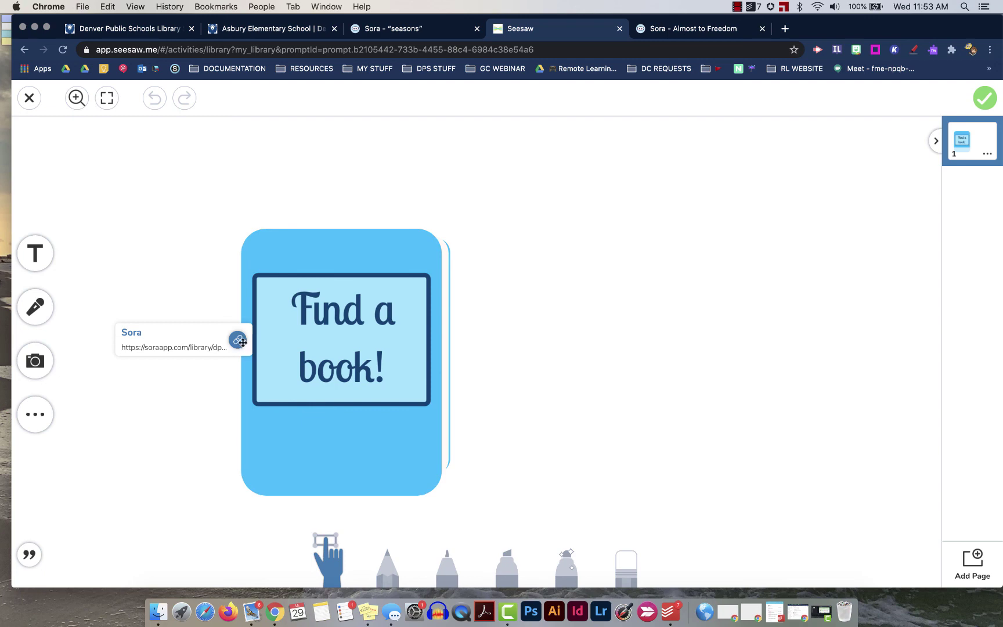
{"action": "left_click", "coordinate": [340, 395]}
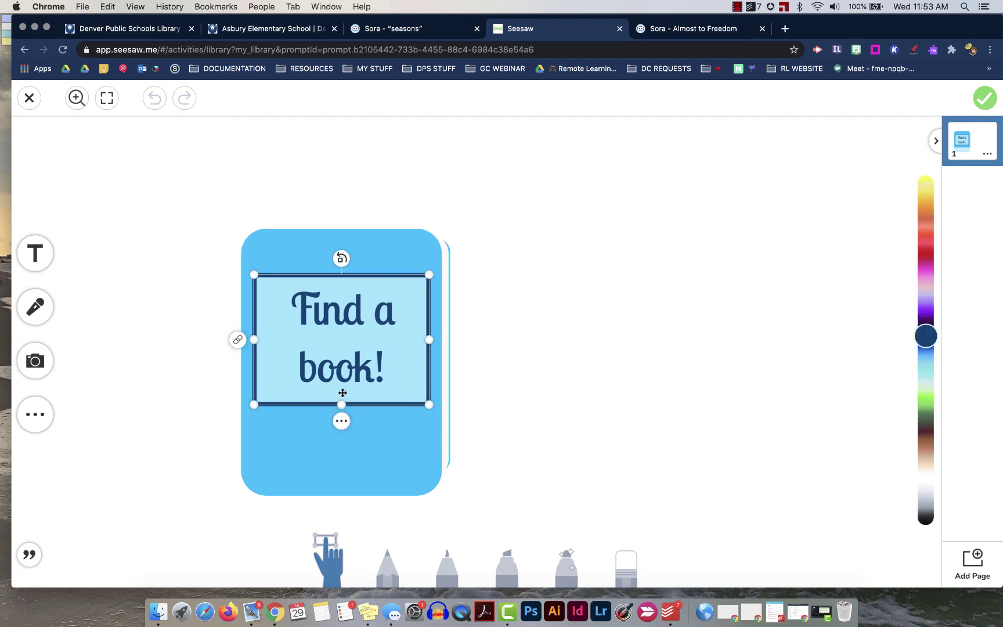
{"action": "left_click", "coordinate": [342, 422]}
{"action": "left_click", "coordinate": [367, 302]}
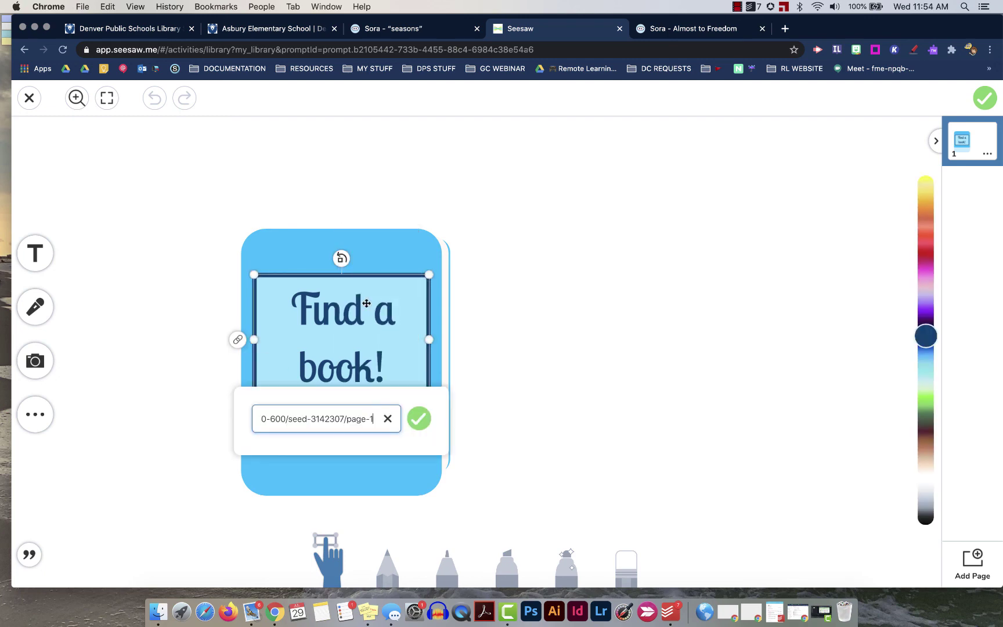
{"action": "triple_click", "coordinate": [313, 419]}
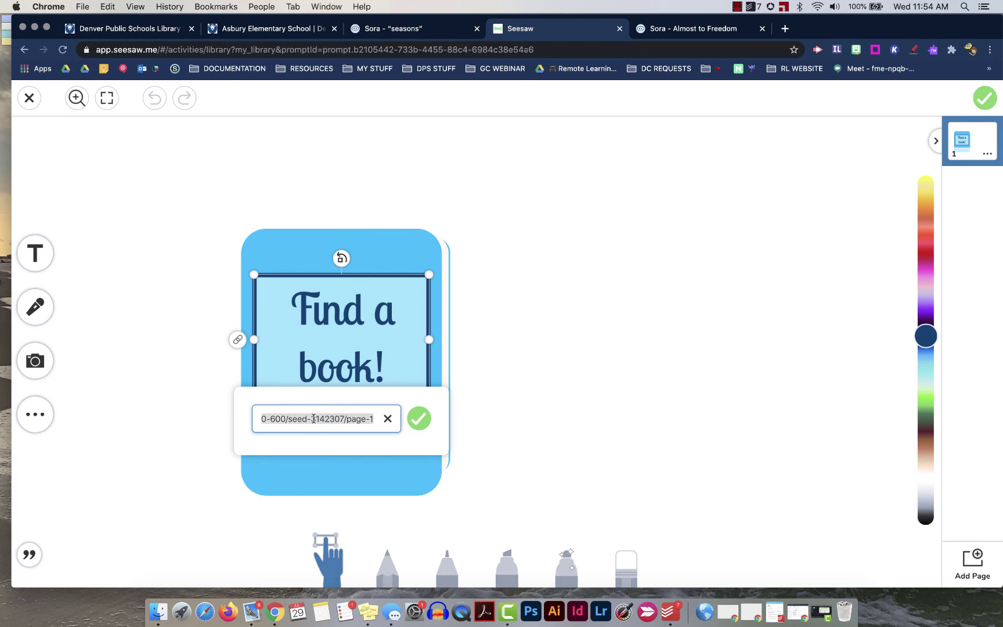
{"action": "key", "text": "super+v"}
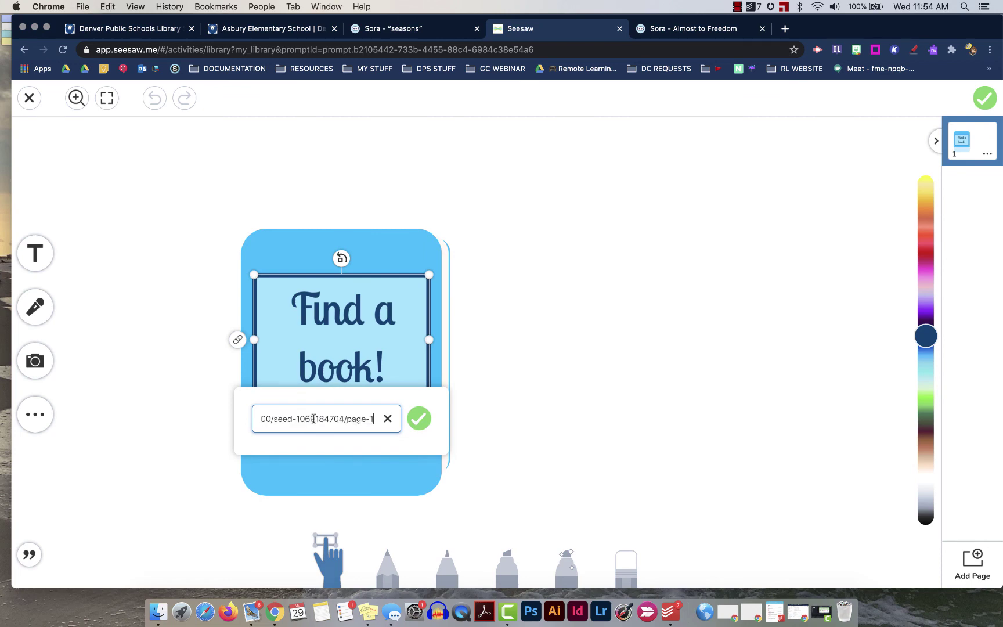
{"action": "left_click", "coordinate": [419, 421]}
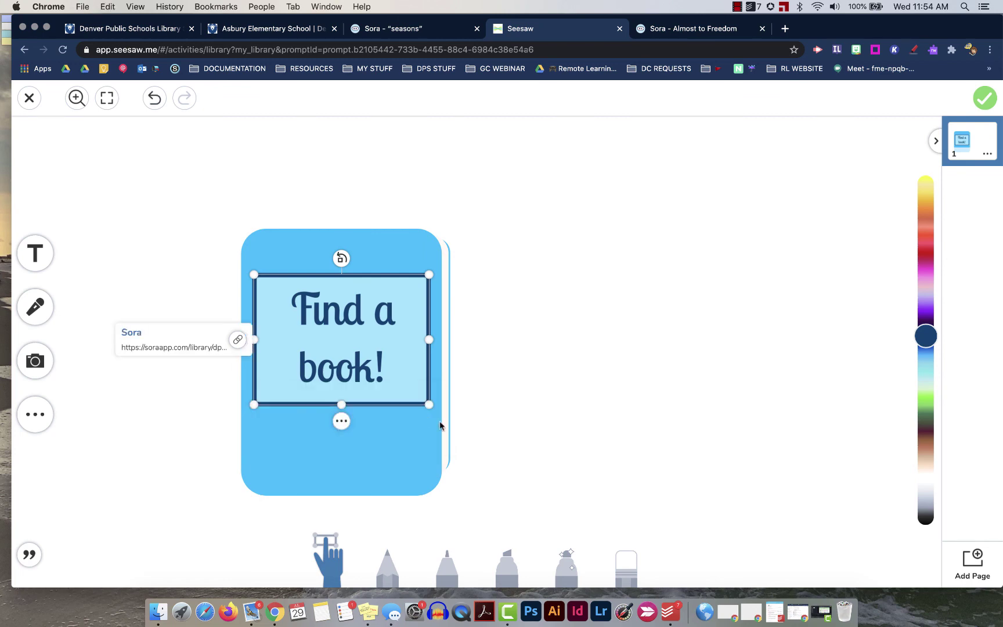
{"action": "left_click", "coordinate": [563, 437]}
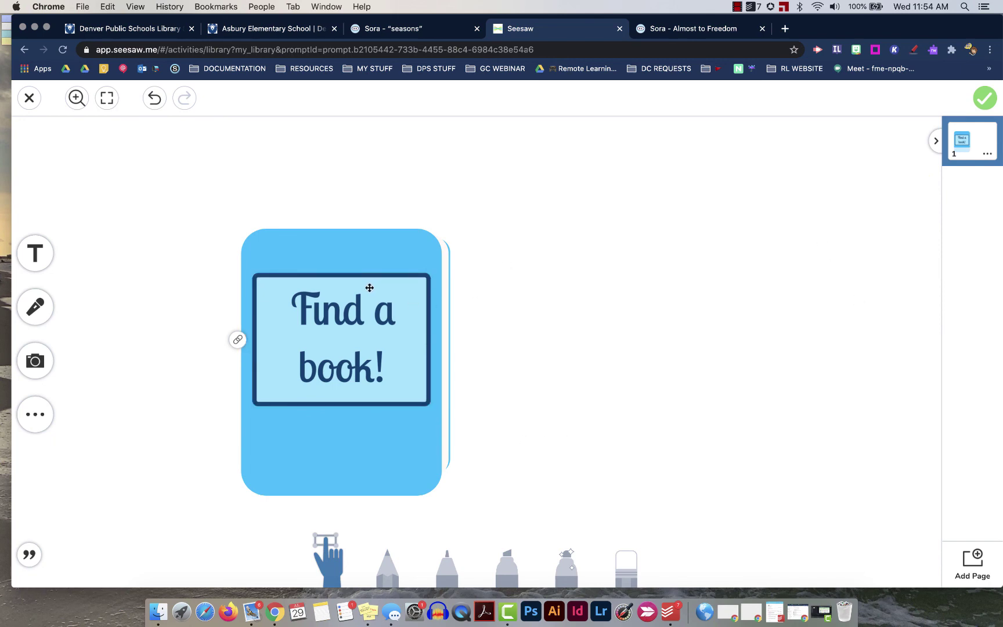
Open the "Find a book!" label's link and look through the linked Sora book list to check it.
{"action": "left_click", "coordinate": [238, 340]}
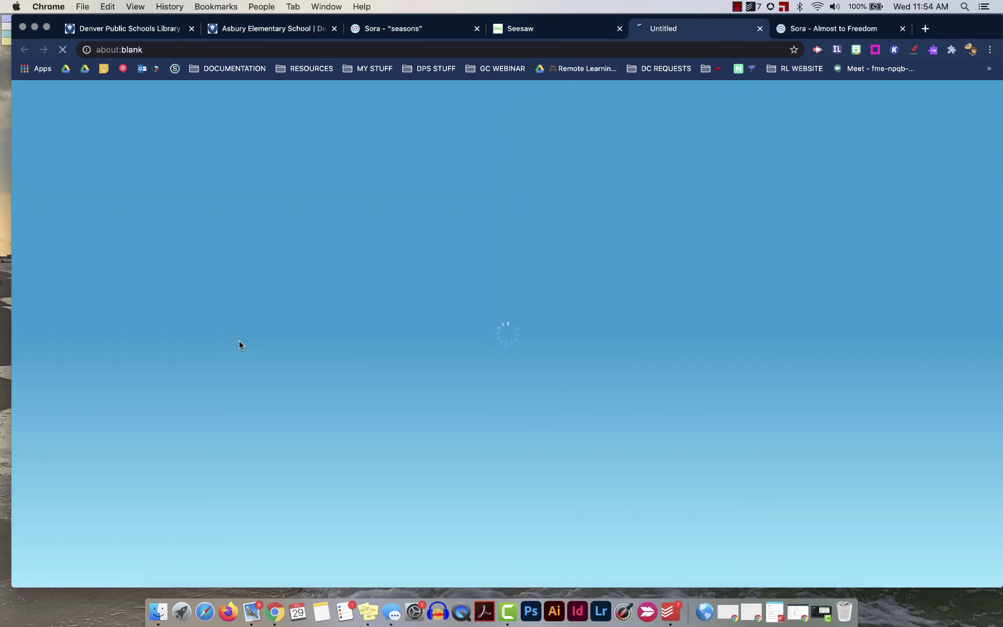
{"action": "scroll", "coordinate": [522, 348], "scroll_direction": "down", "scroll_amount": 5}
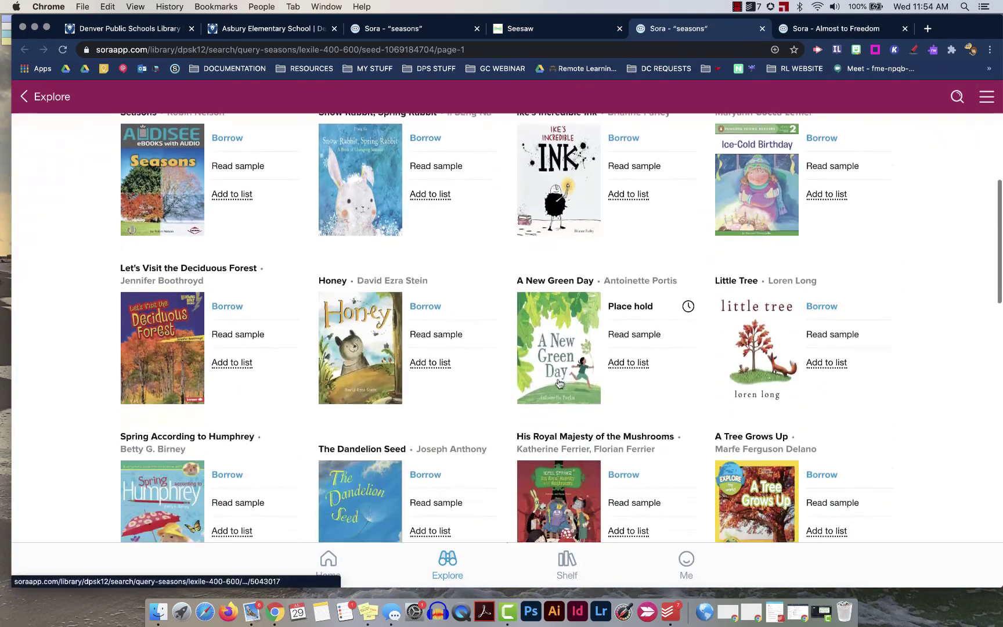
{"action": "scroll", "coordinate": [559, 383], "scroll_direction": "down", "scroll_amount": 10}
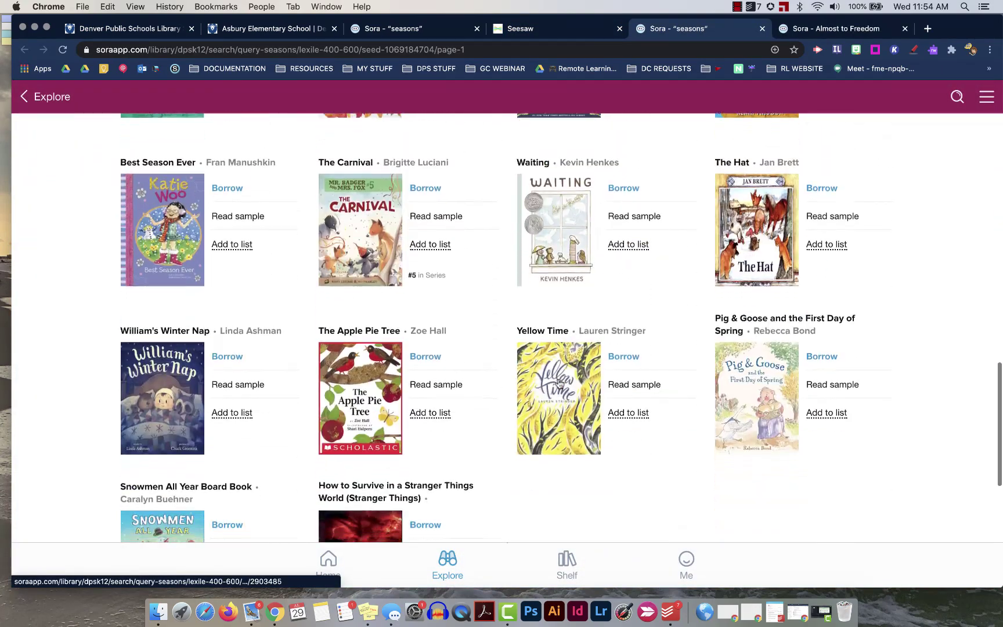
{"action": "scroll", "coordinate": [559, 383], "scroll_direction": "up", "scroll_amount": 15}
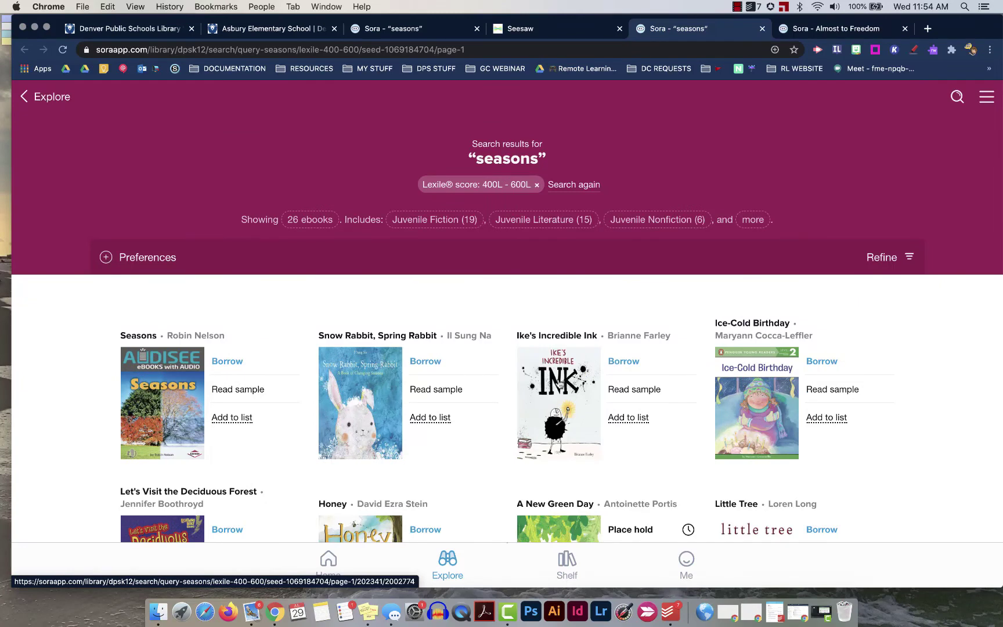